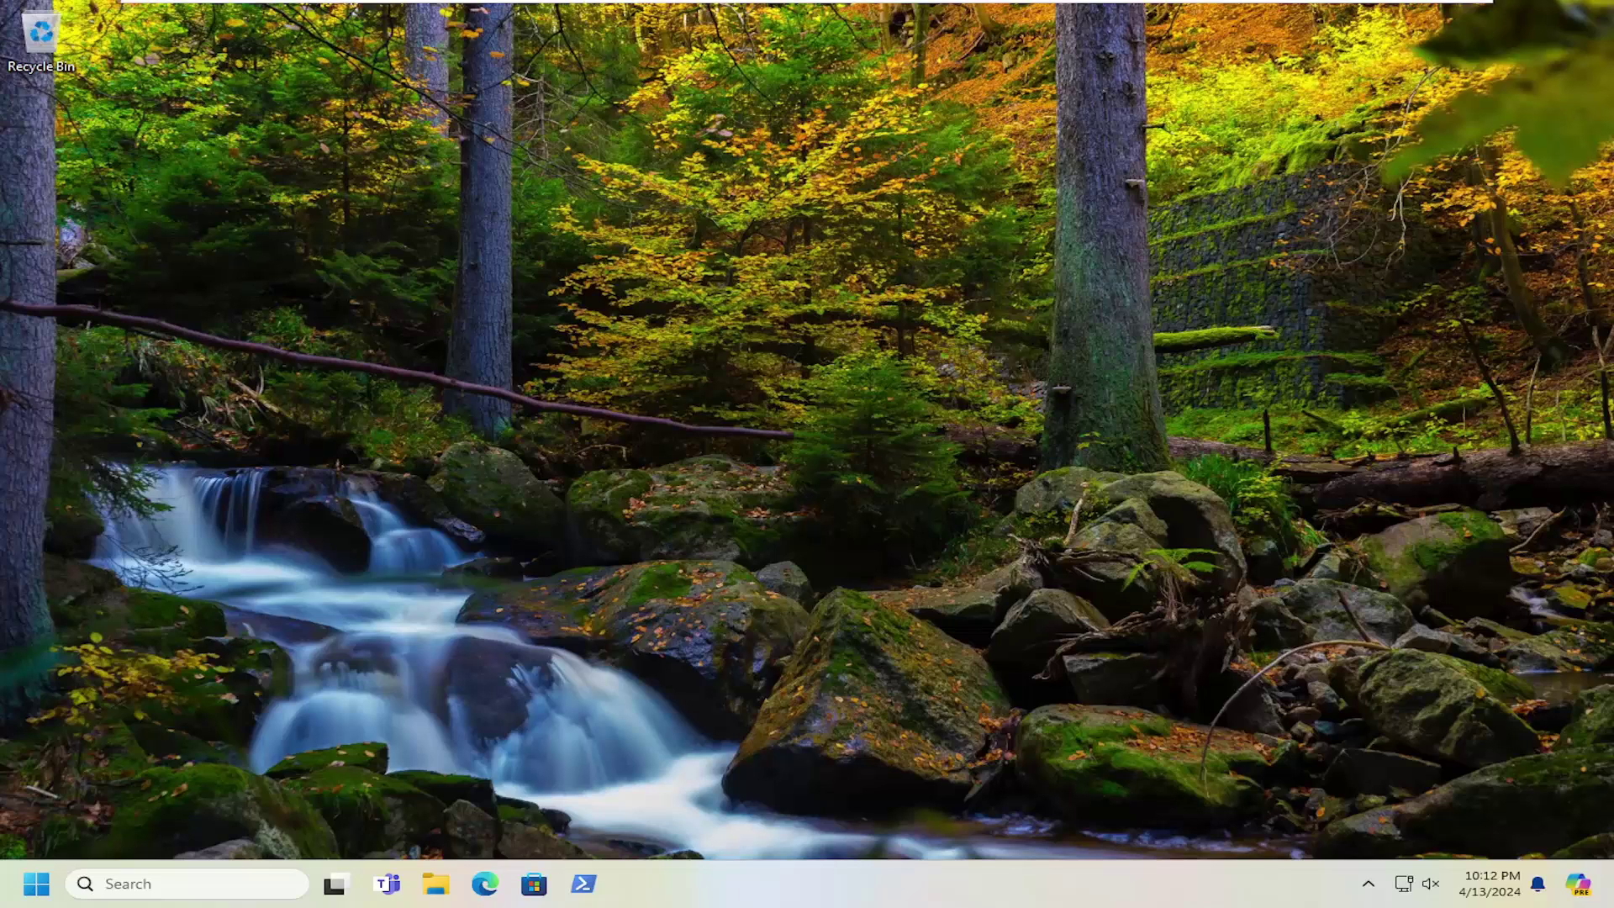
Step: Search 'net framework 4.8' in Edge and open the dotnet.microsoft.com Download .NET Framework 4.8 page
click(485, 883)
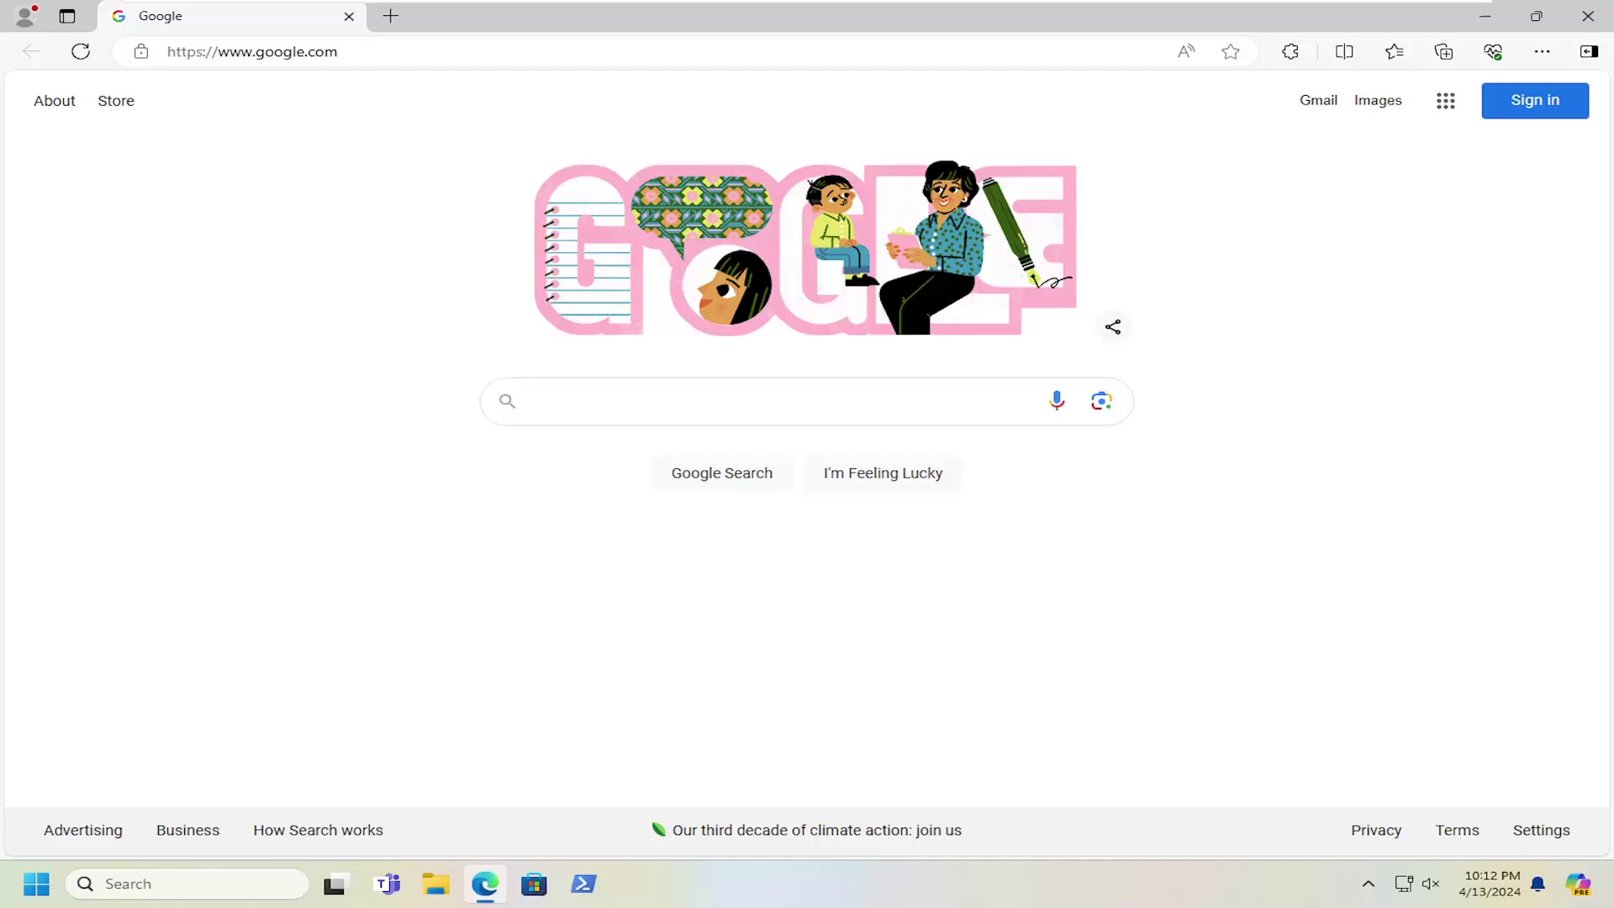
key(ctrl+l)
text(framnet framework 4)
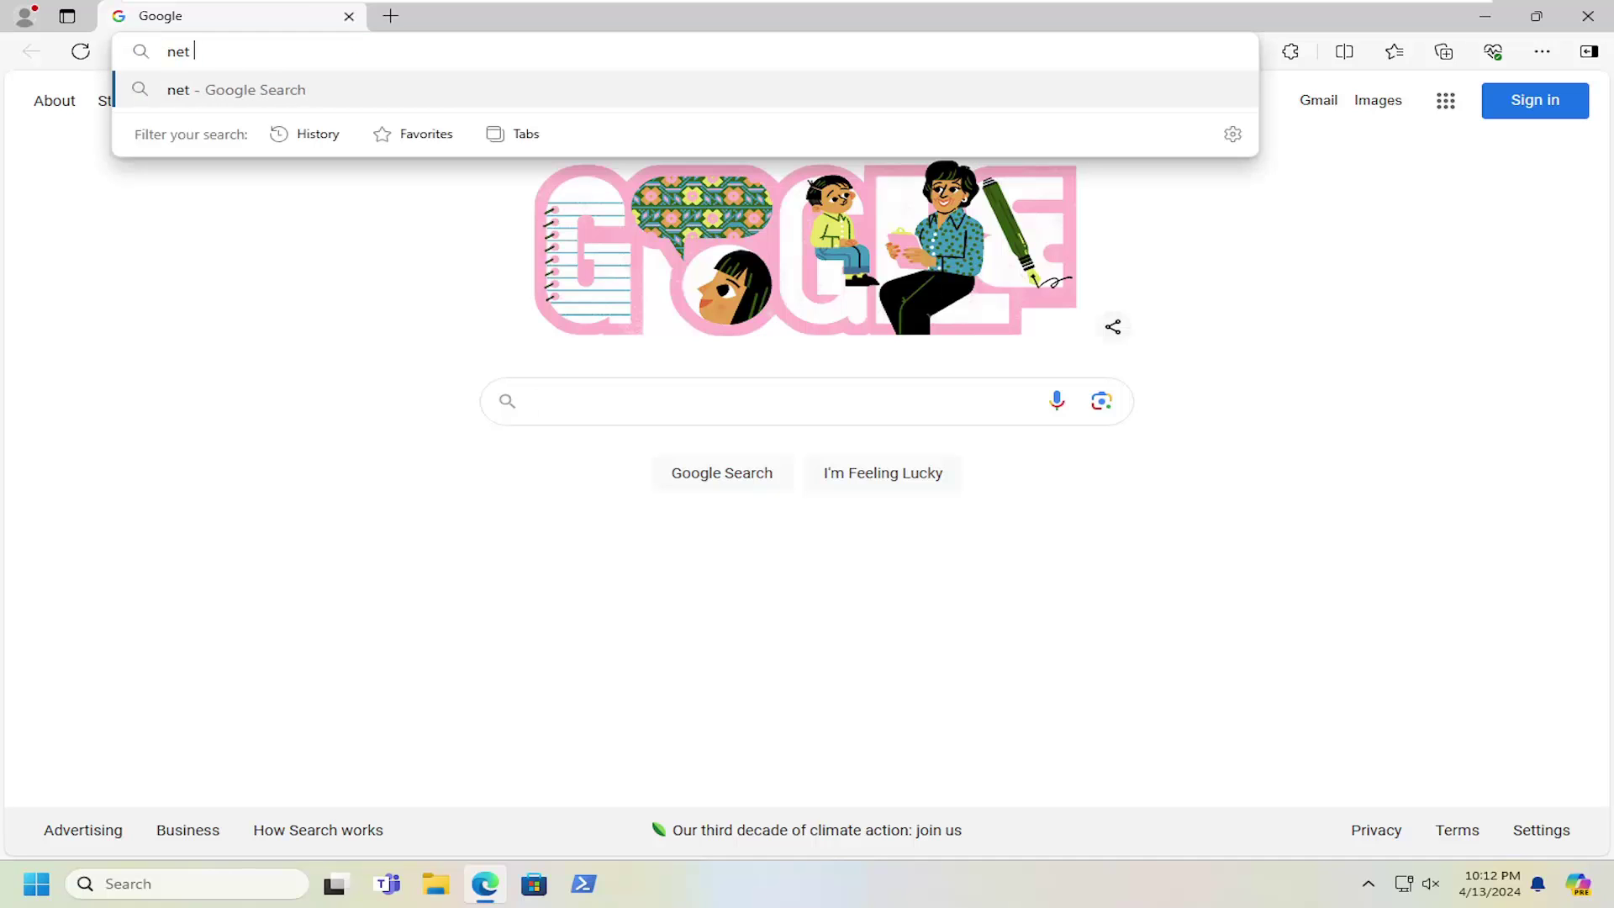
text(.8)
key(Return)
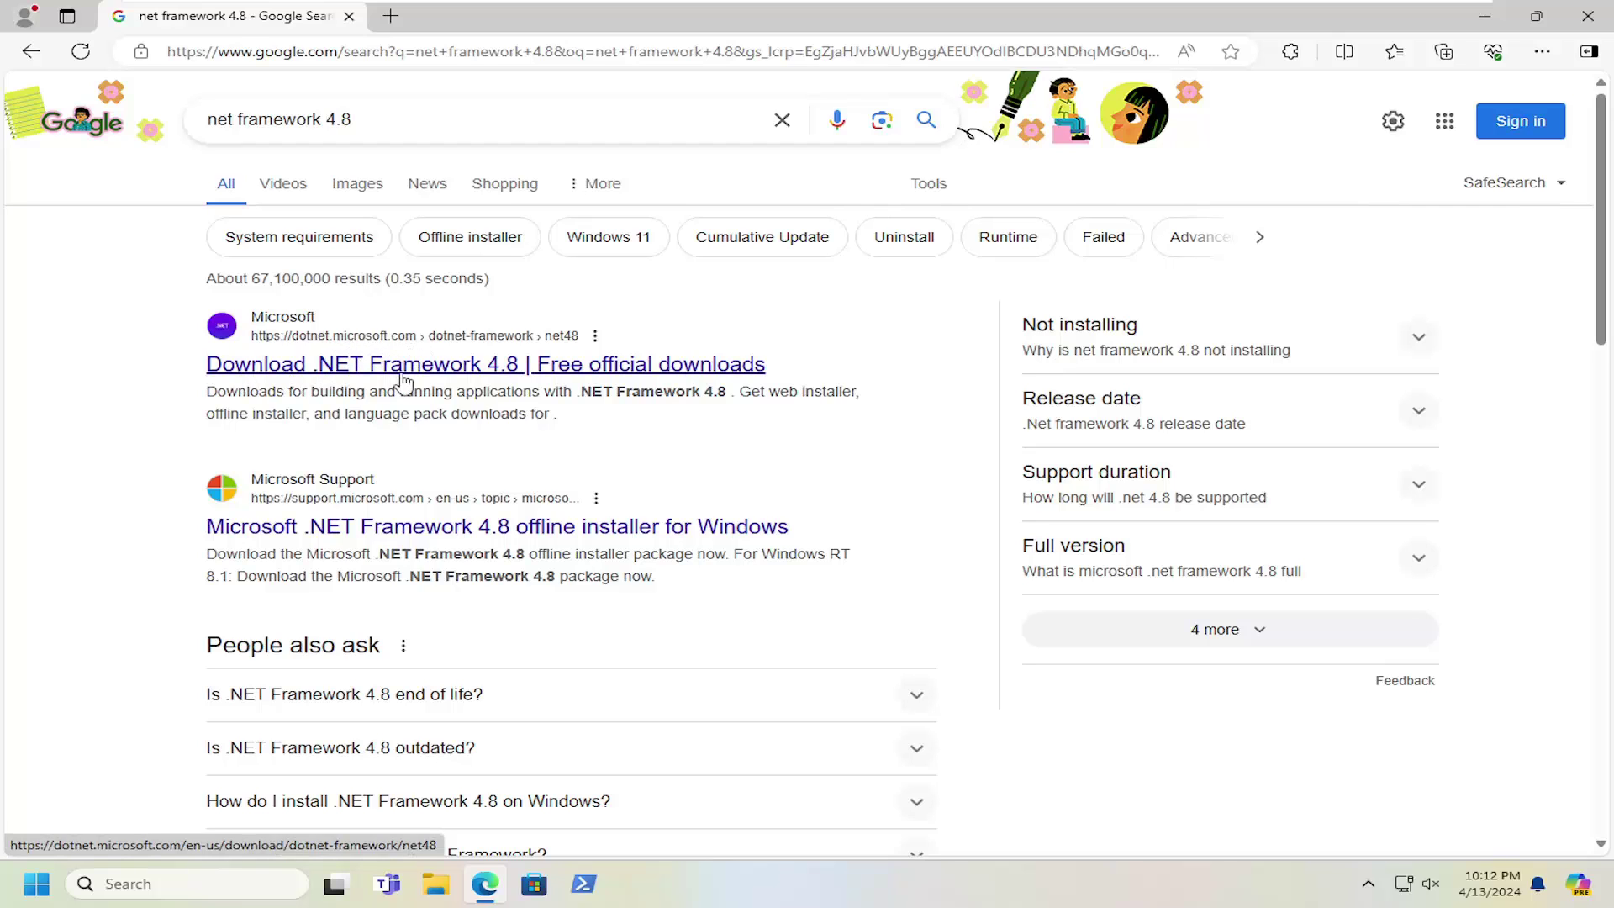
click(538, 380)
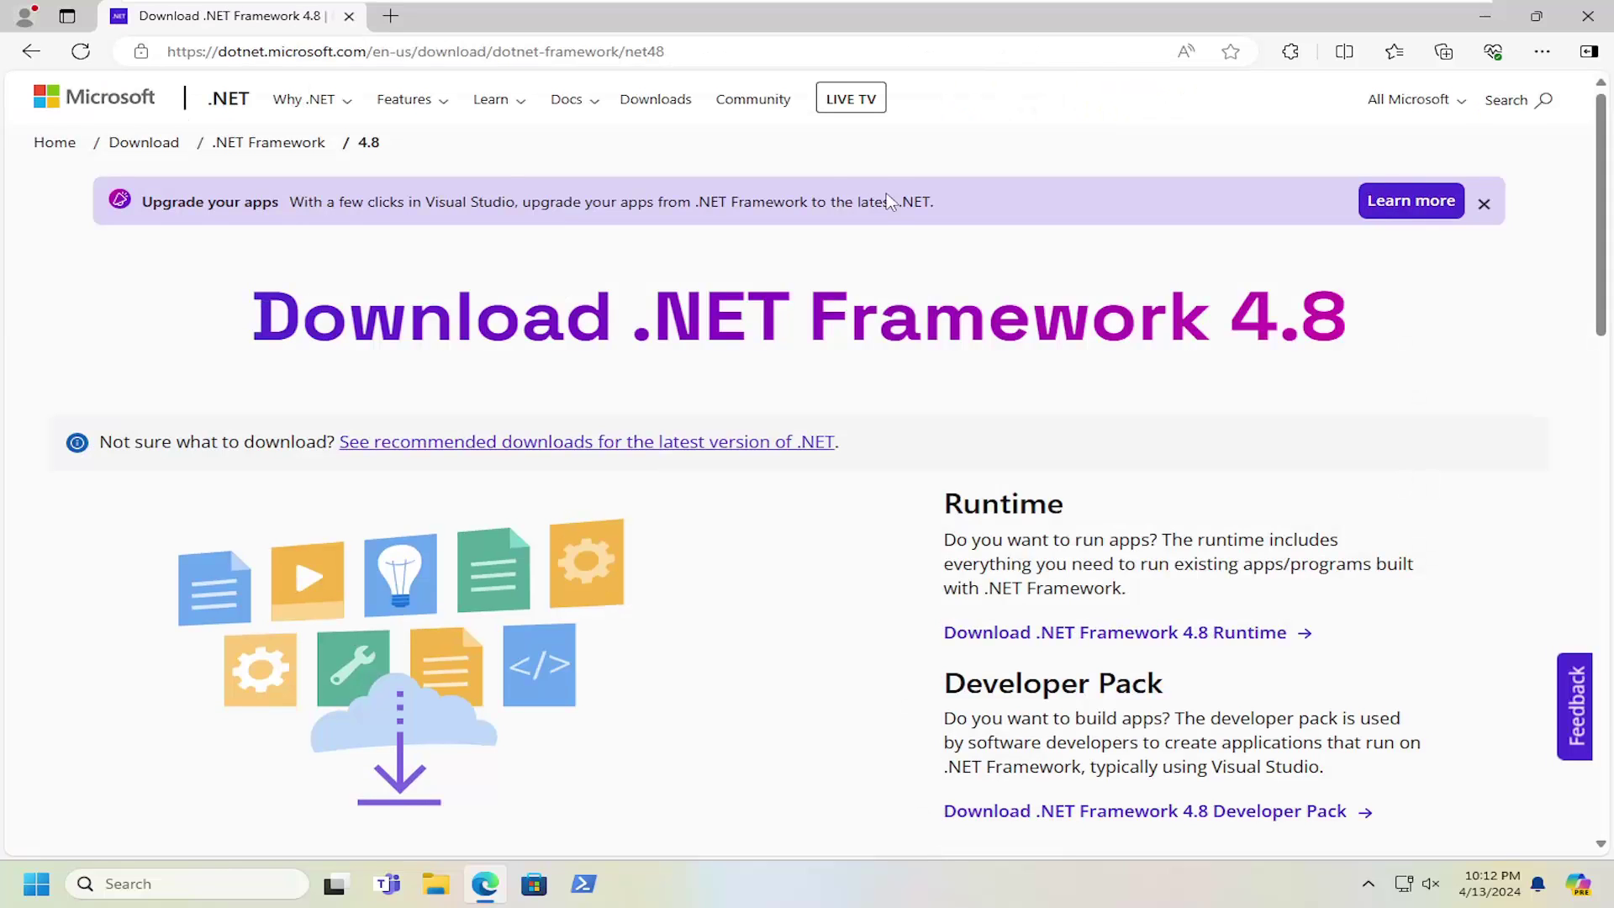
scroll(883, 449, down, 4)
scroll(875, 453, down, 1)
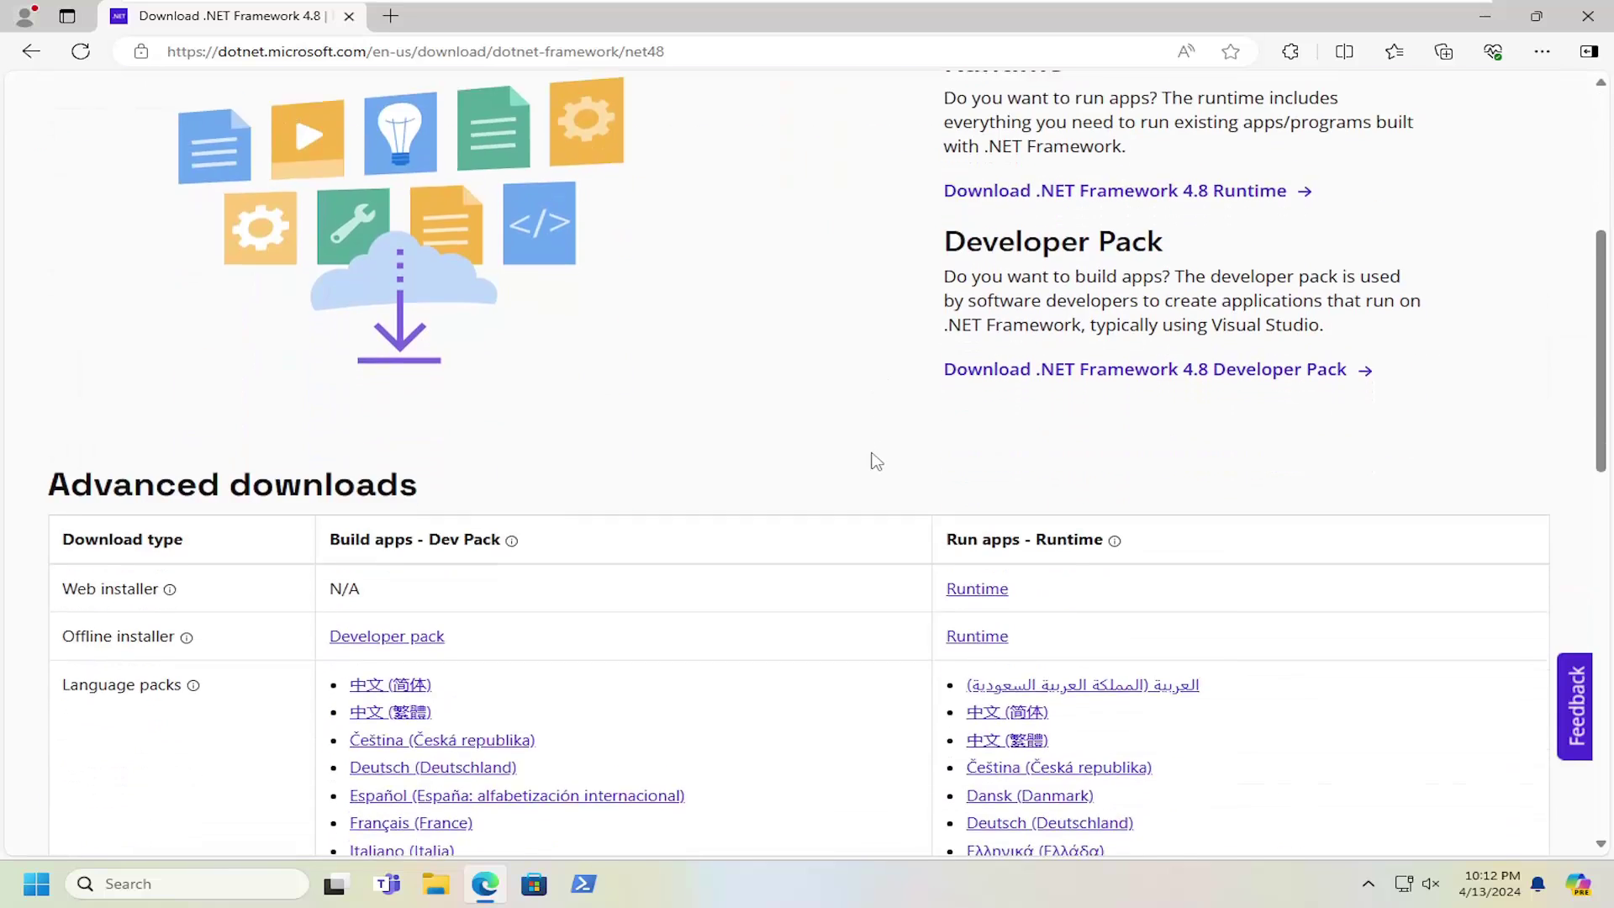
scroll(441, 601, up, 3)
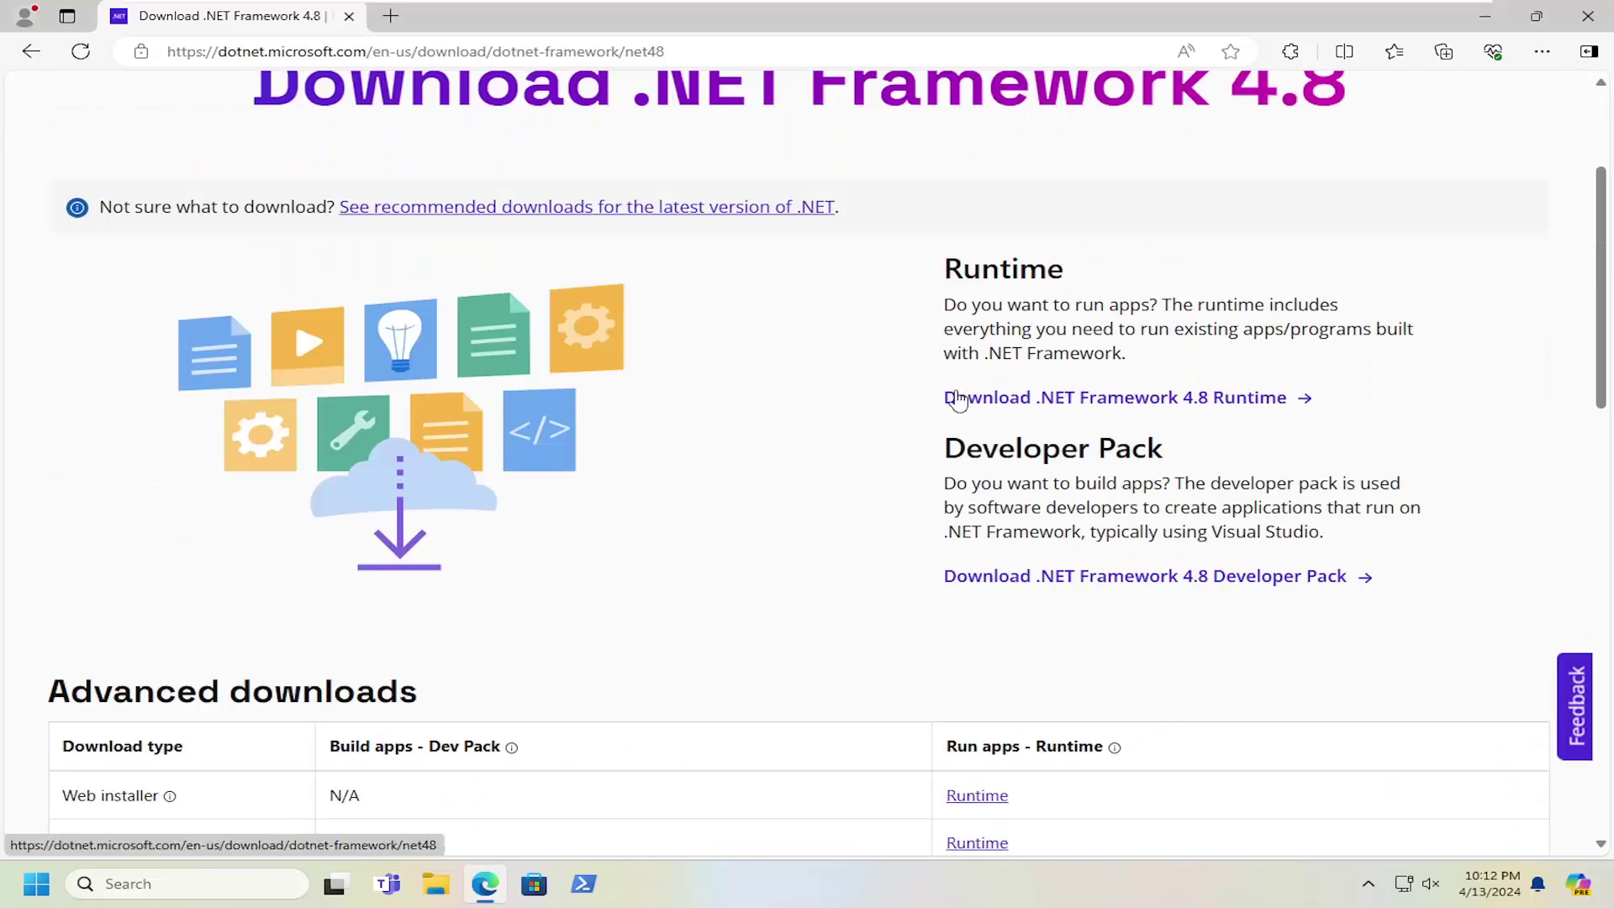
Step: Download and run ndp48-web.exe with admin approval, close Edge, and dismiss the 4.8-already-installed notice
click(1177, 402)
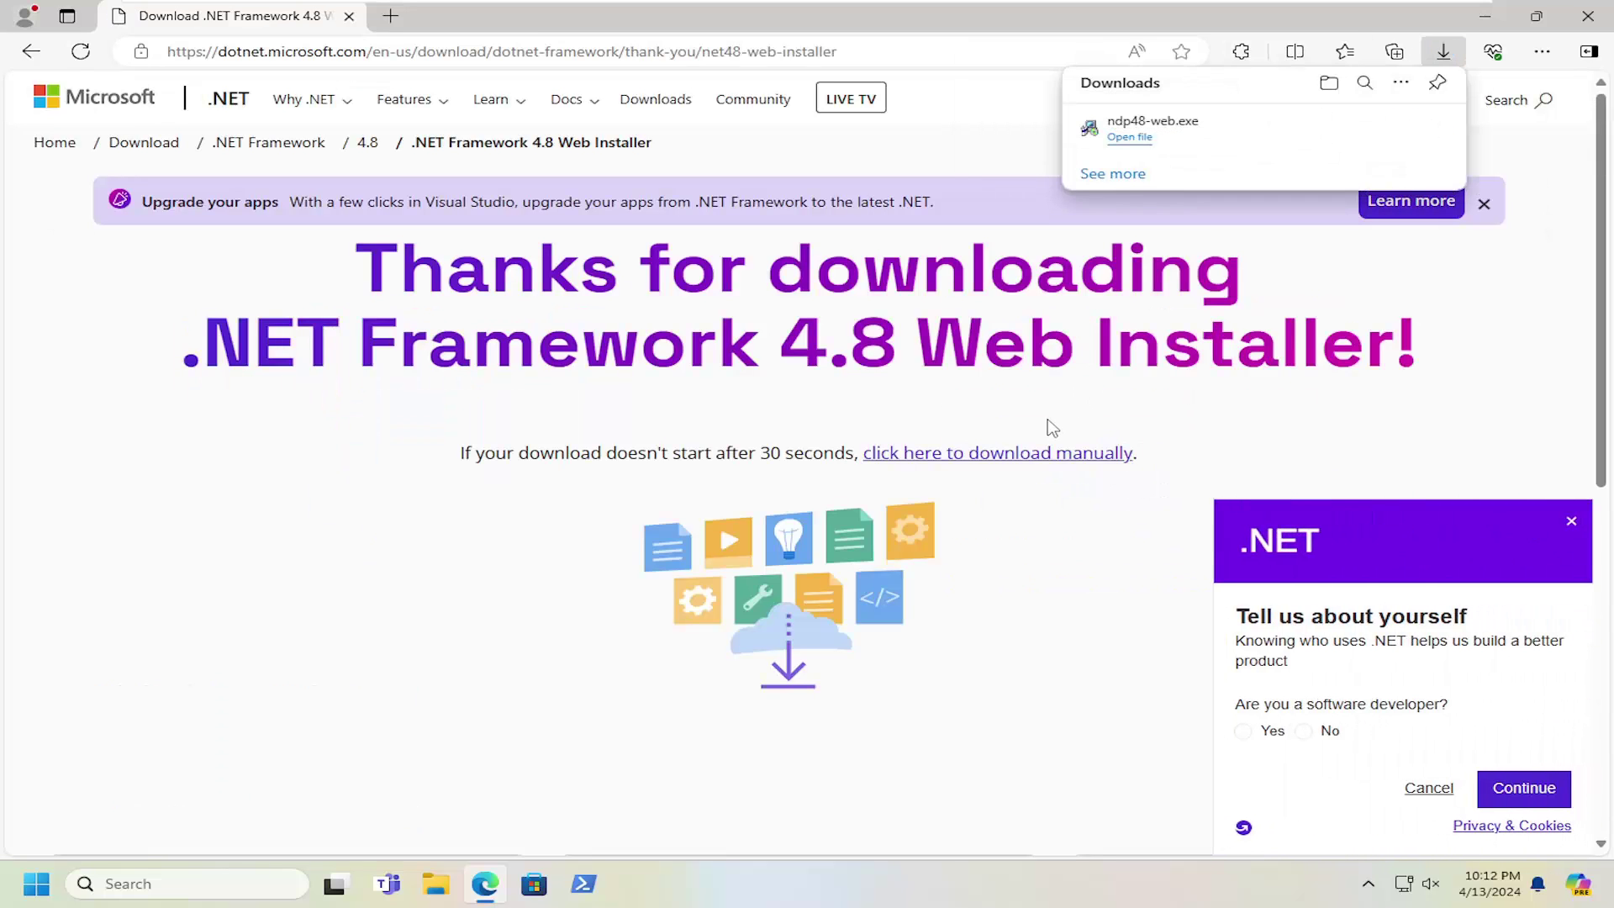
click(1150, 137)
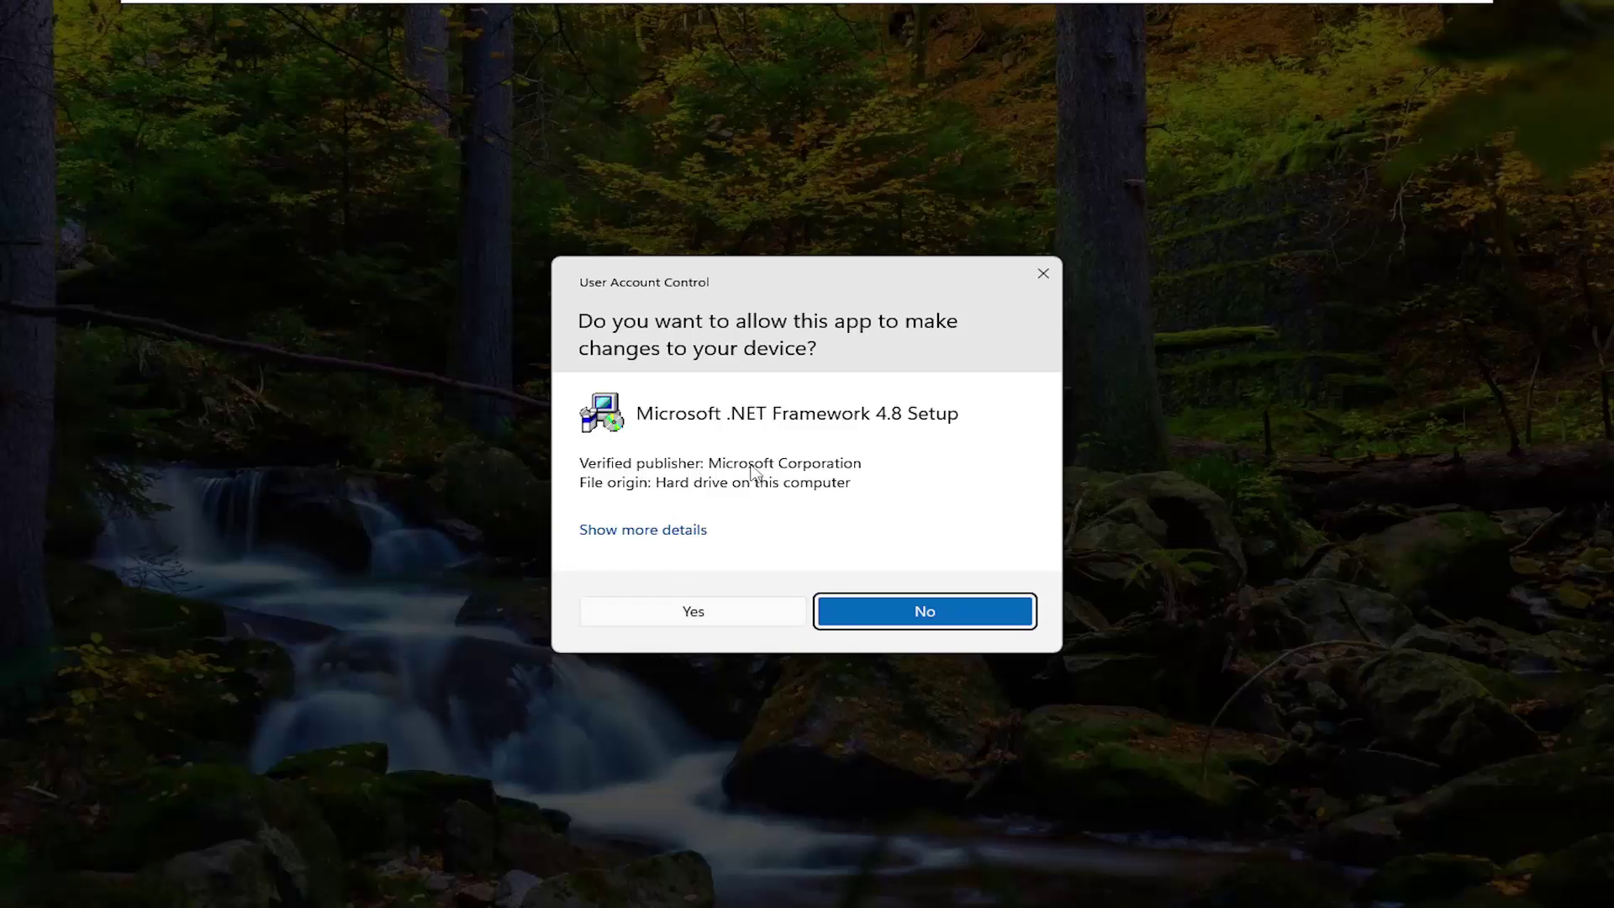
click(695, 612)
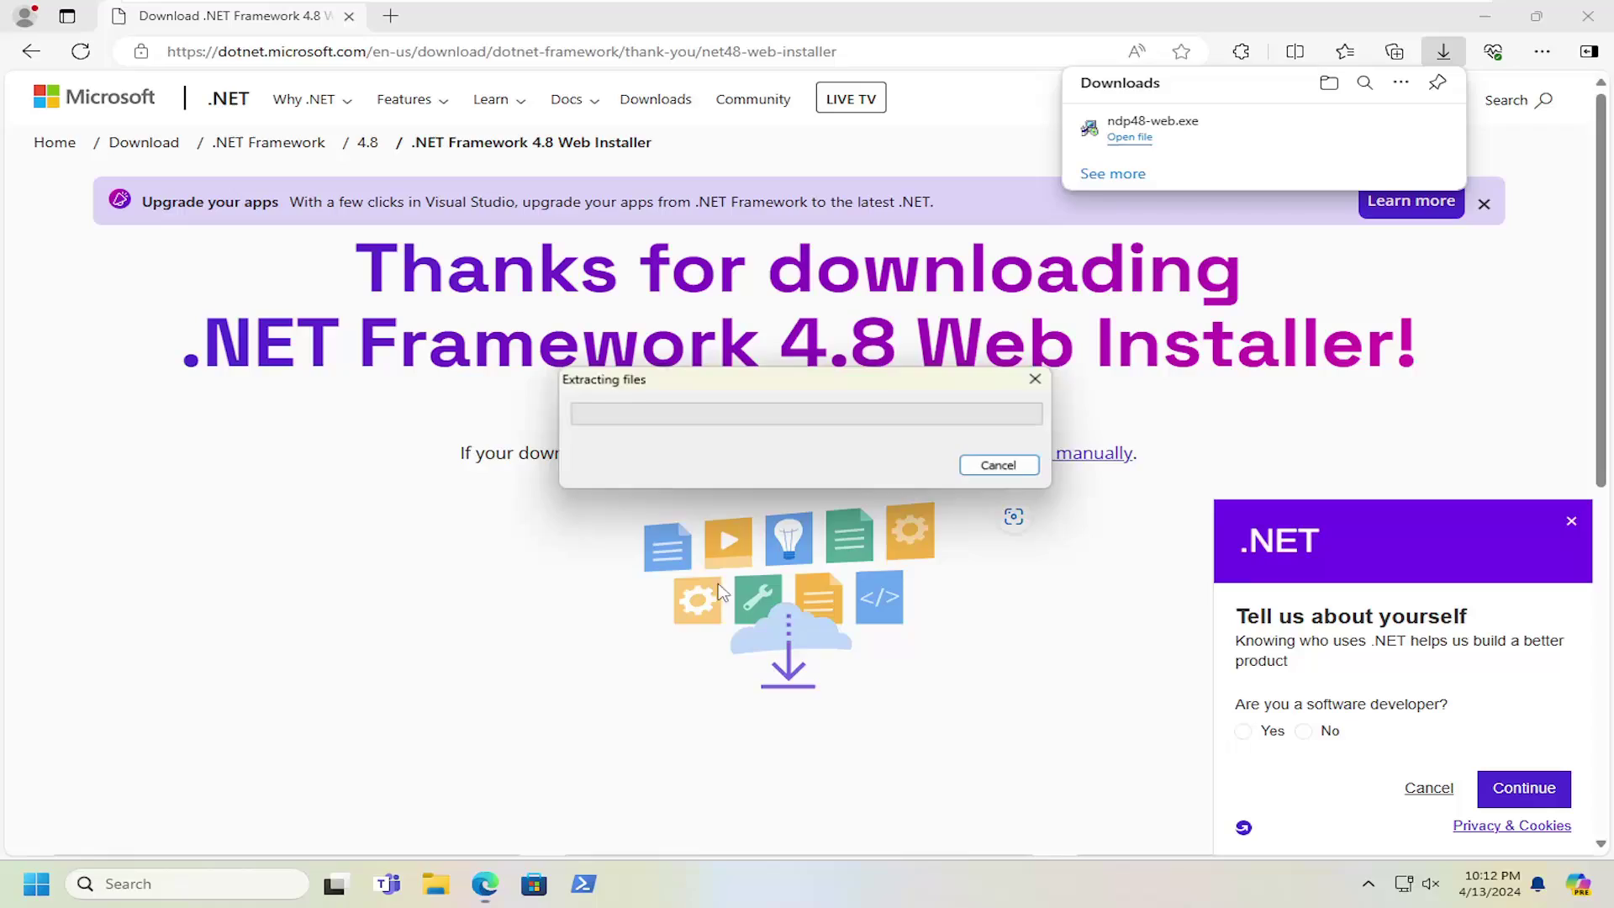
click(1587, 23)
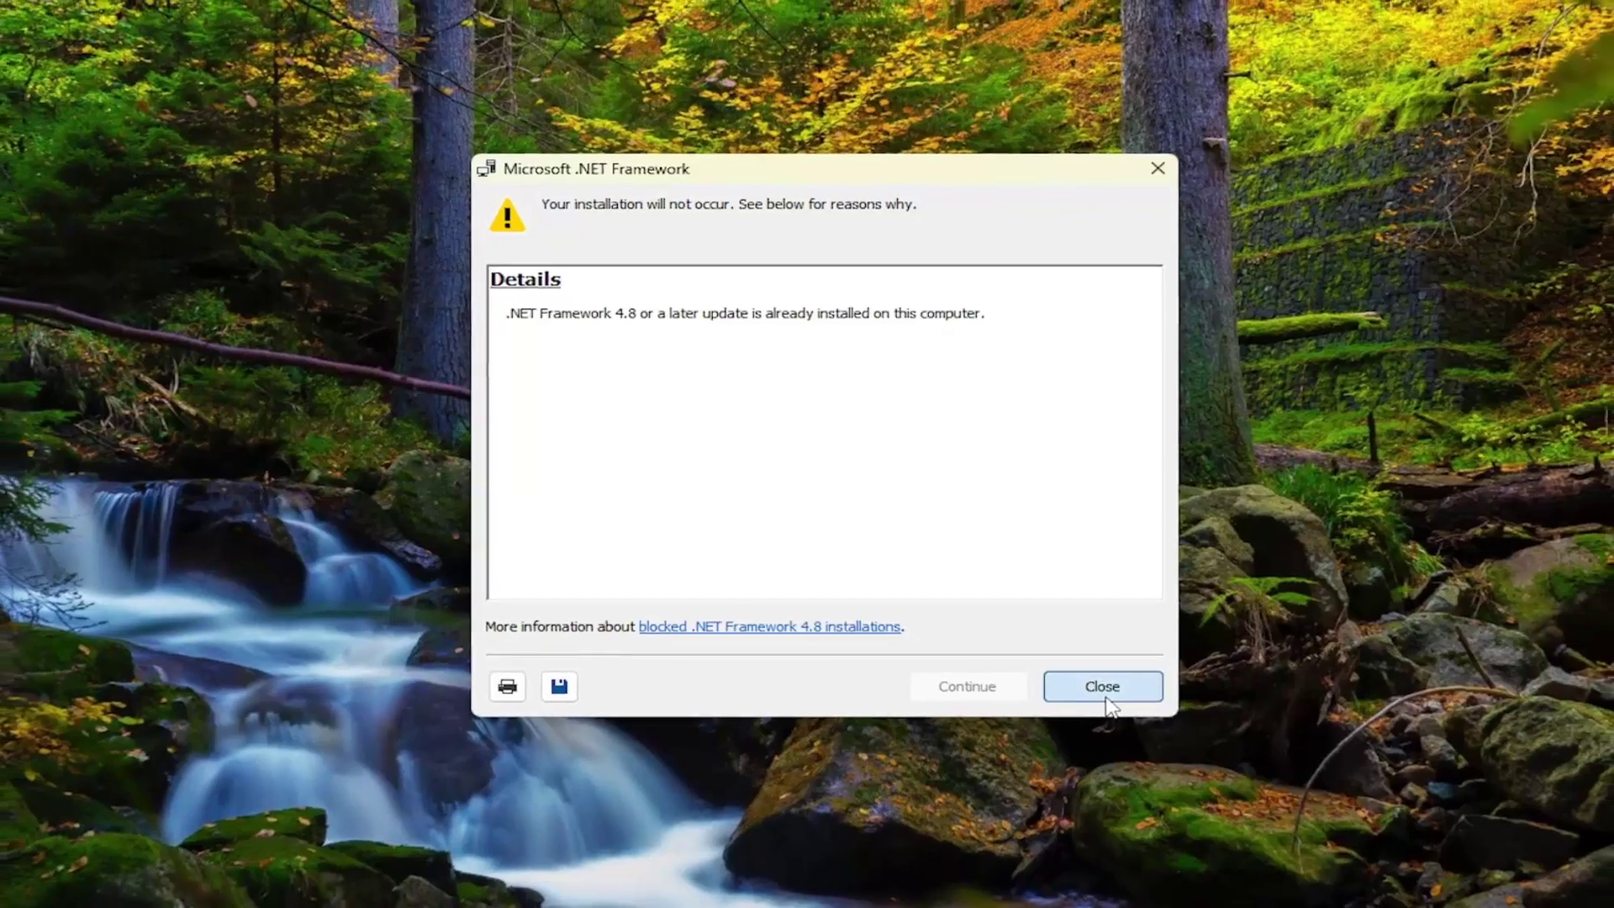
click(1114, 700)
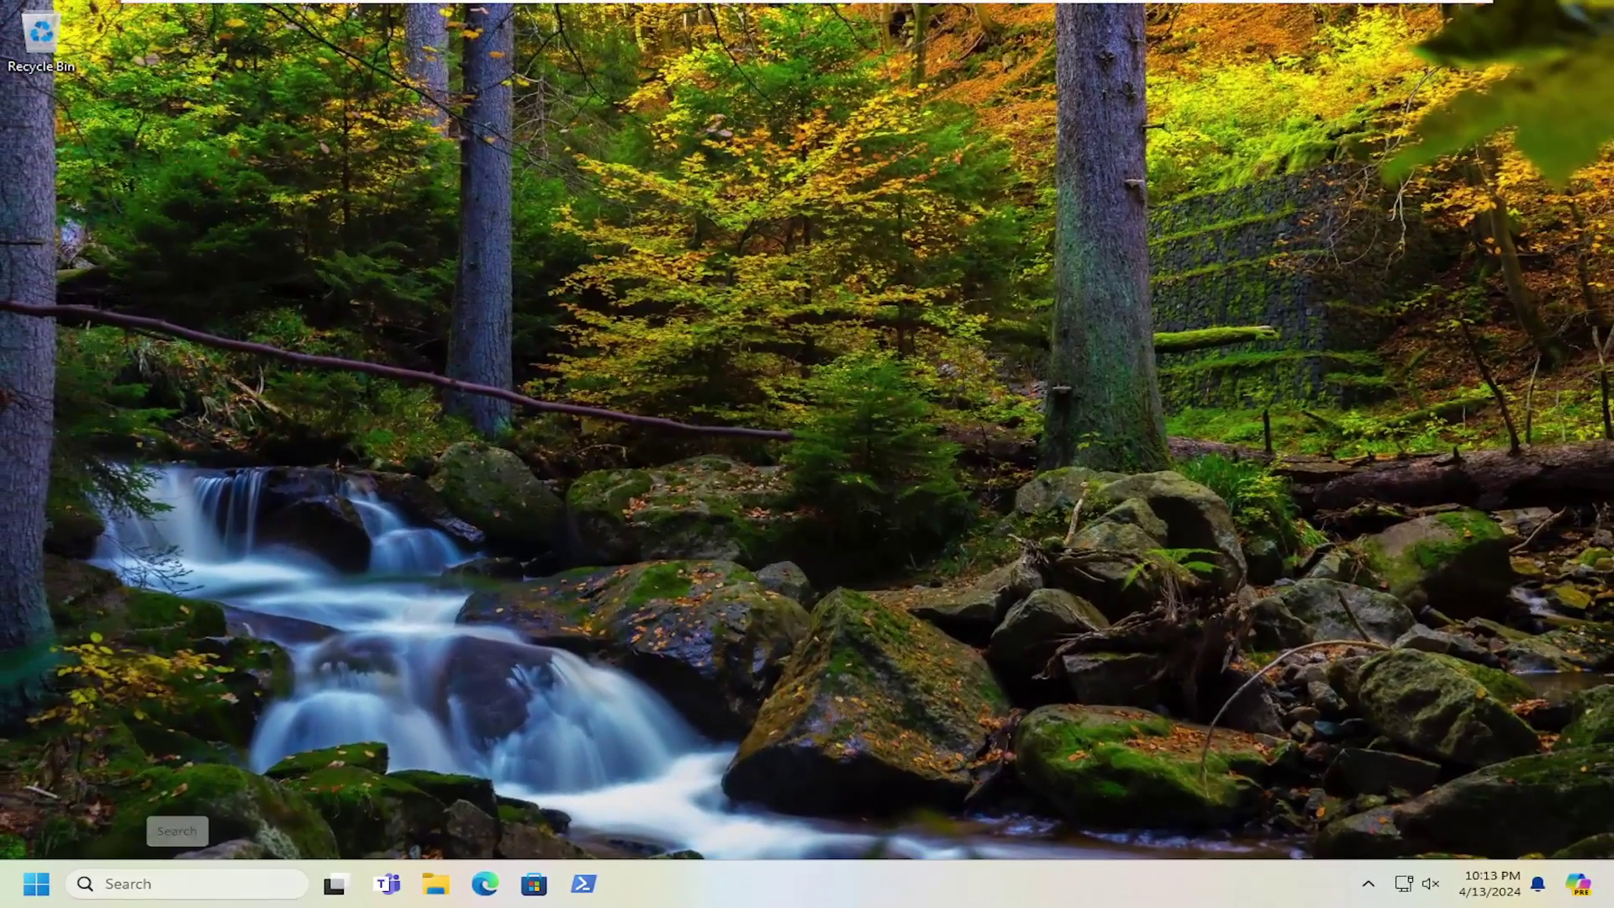
Step: Search 'chrome' and open the Start Menu Programs folder containing the Google Chrome shortcut
click(170, 893)
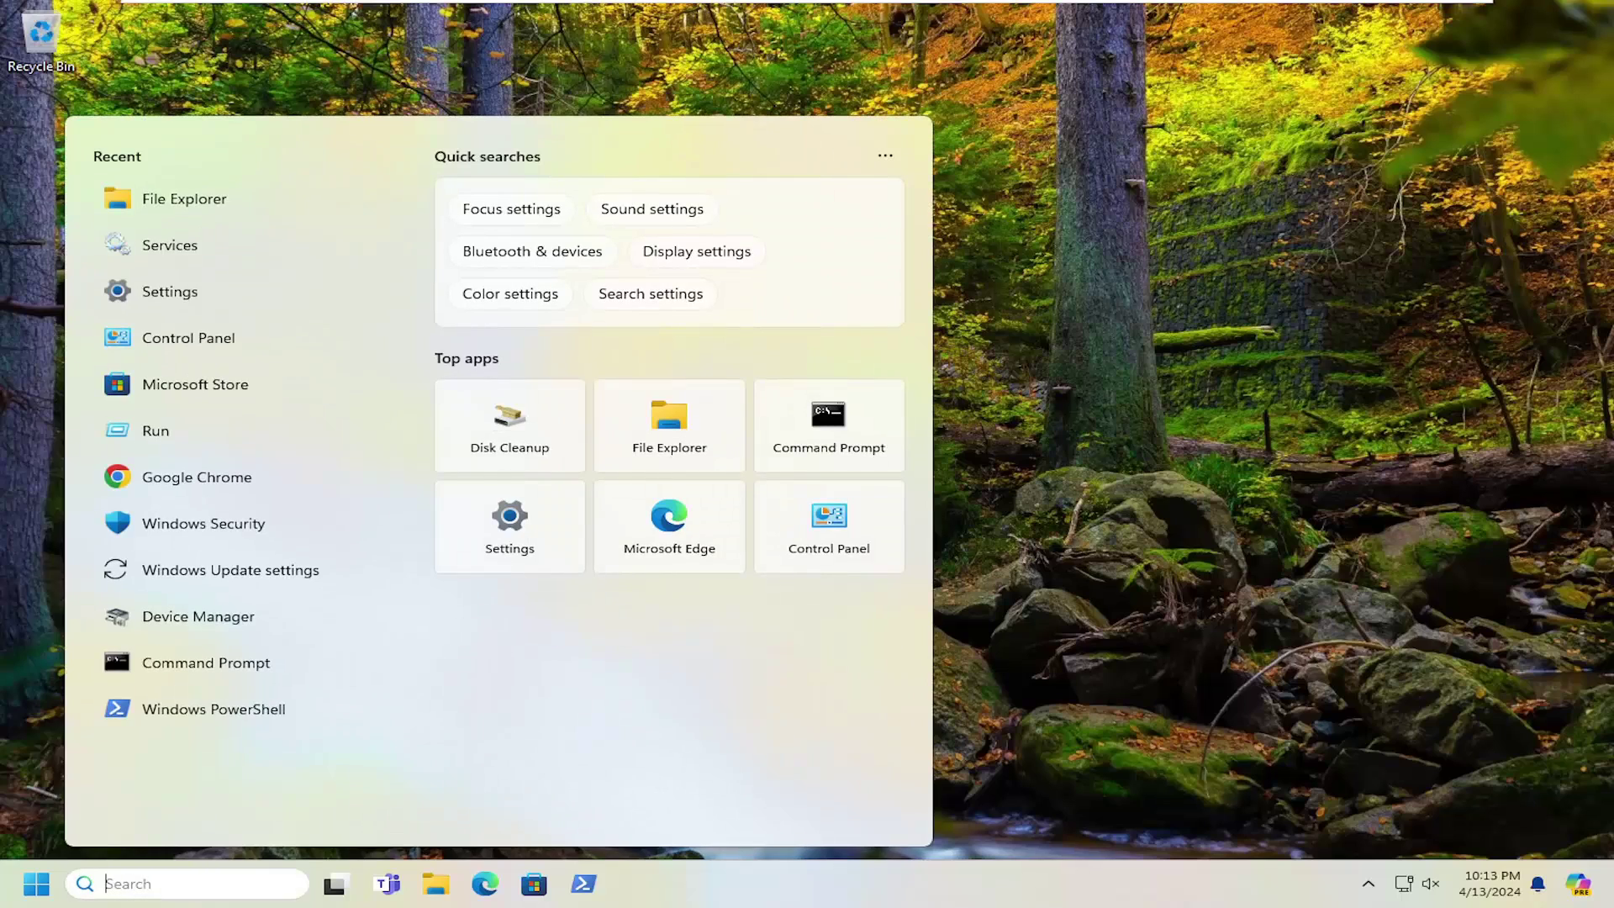
text(chrome)
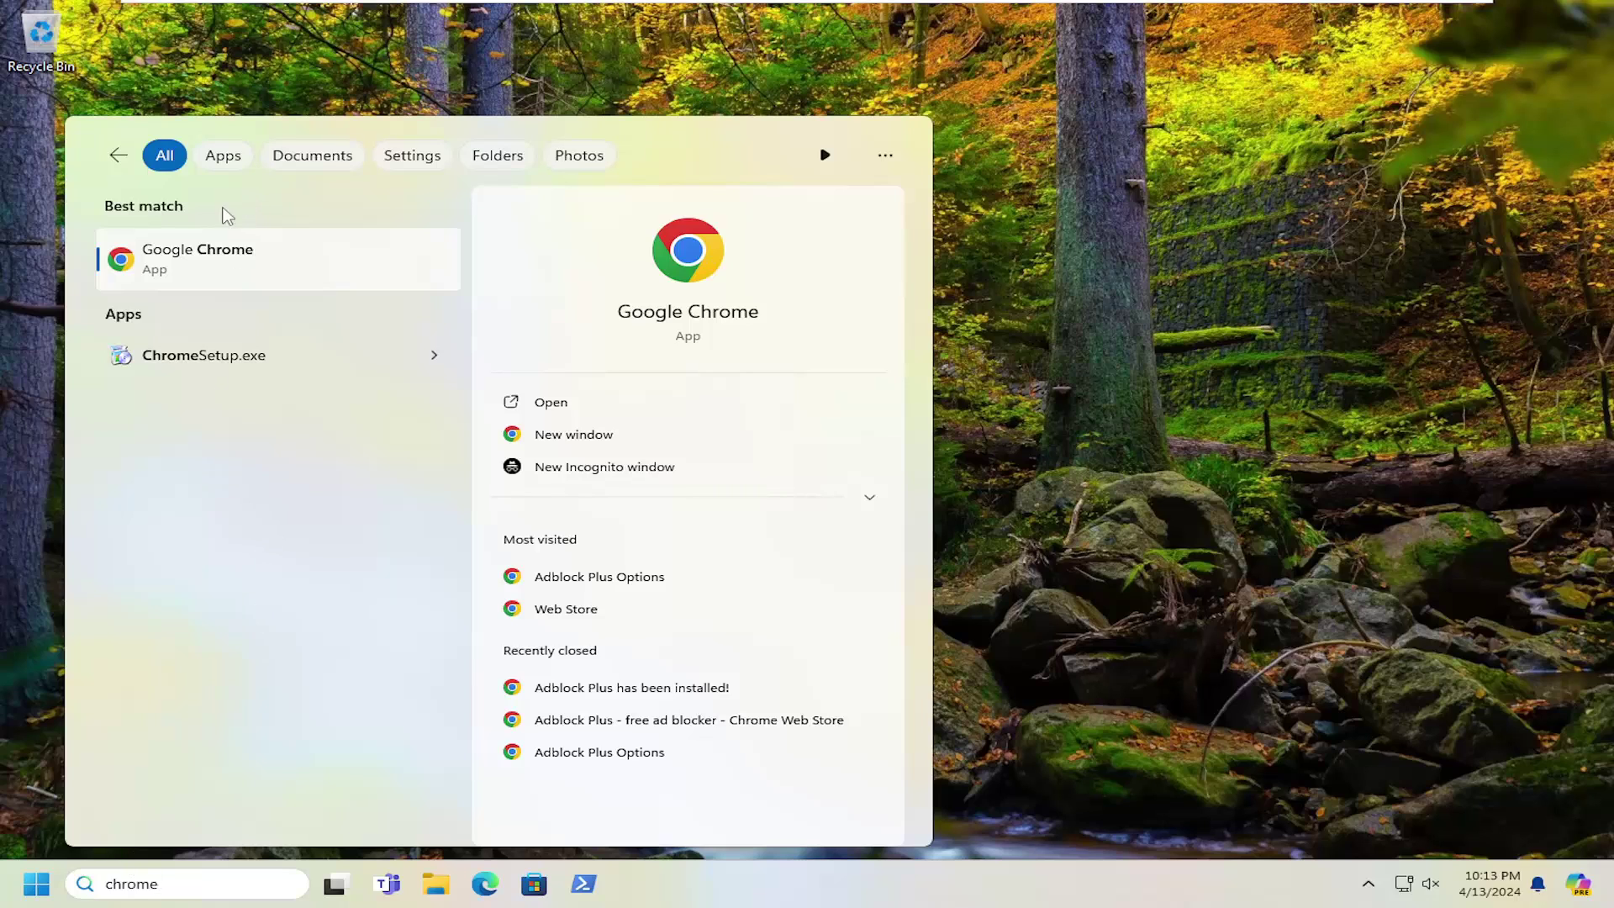
right_click(185, 257)
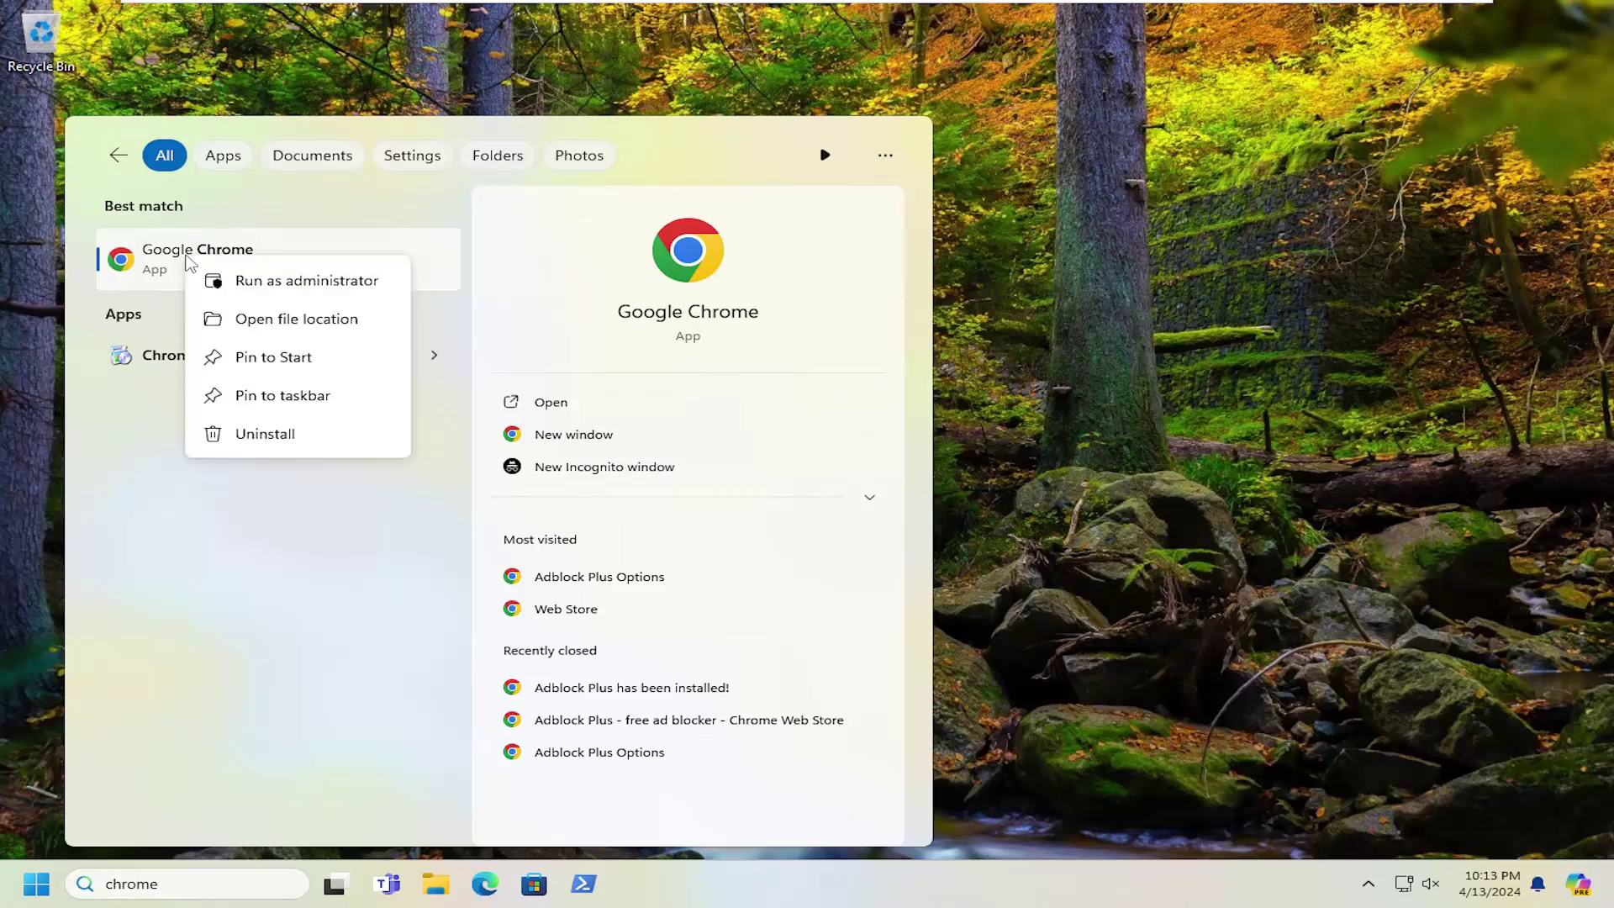
click(269, 322)
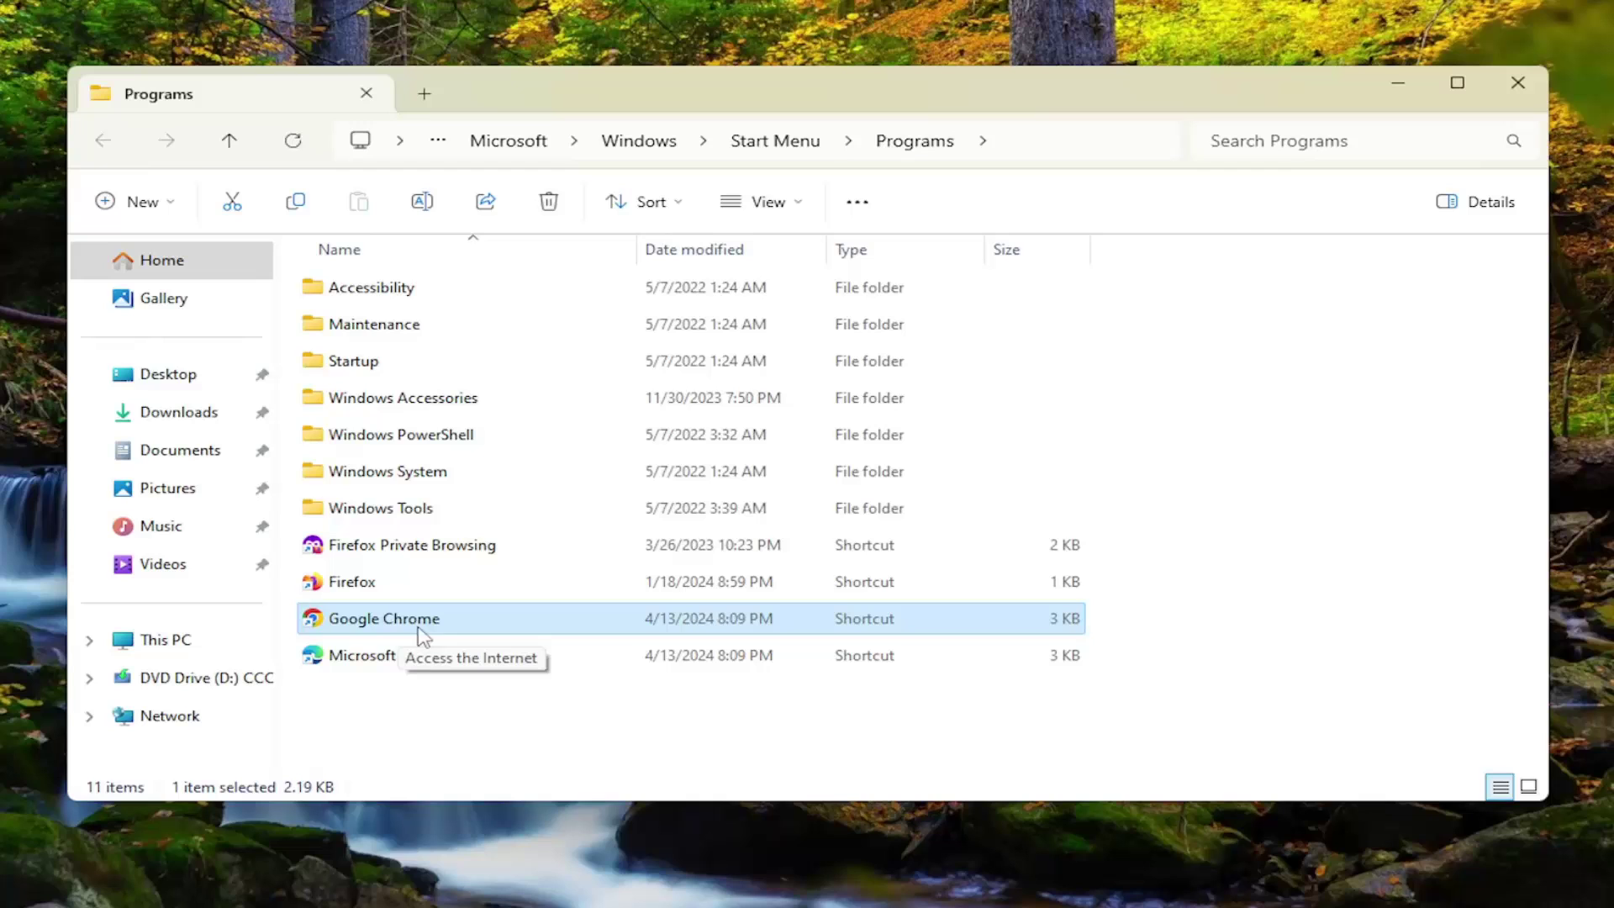
Step: In the Chrome shortcut's Properties, enable compatibility mode for Windows 8, save, and close Explorer
right_click(357, 629)
click(450, 504)
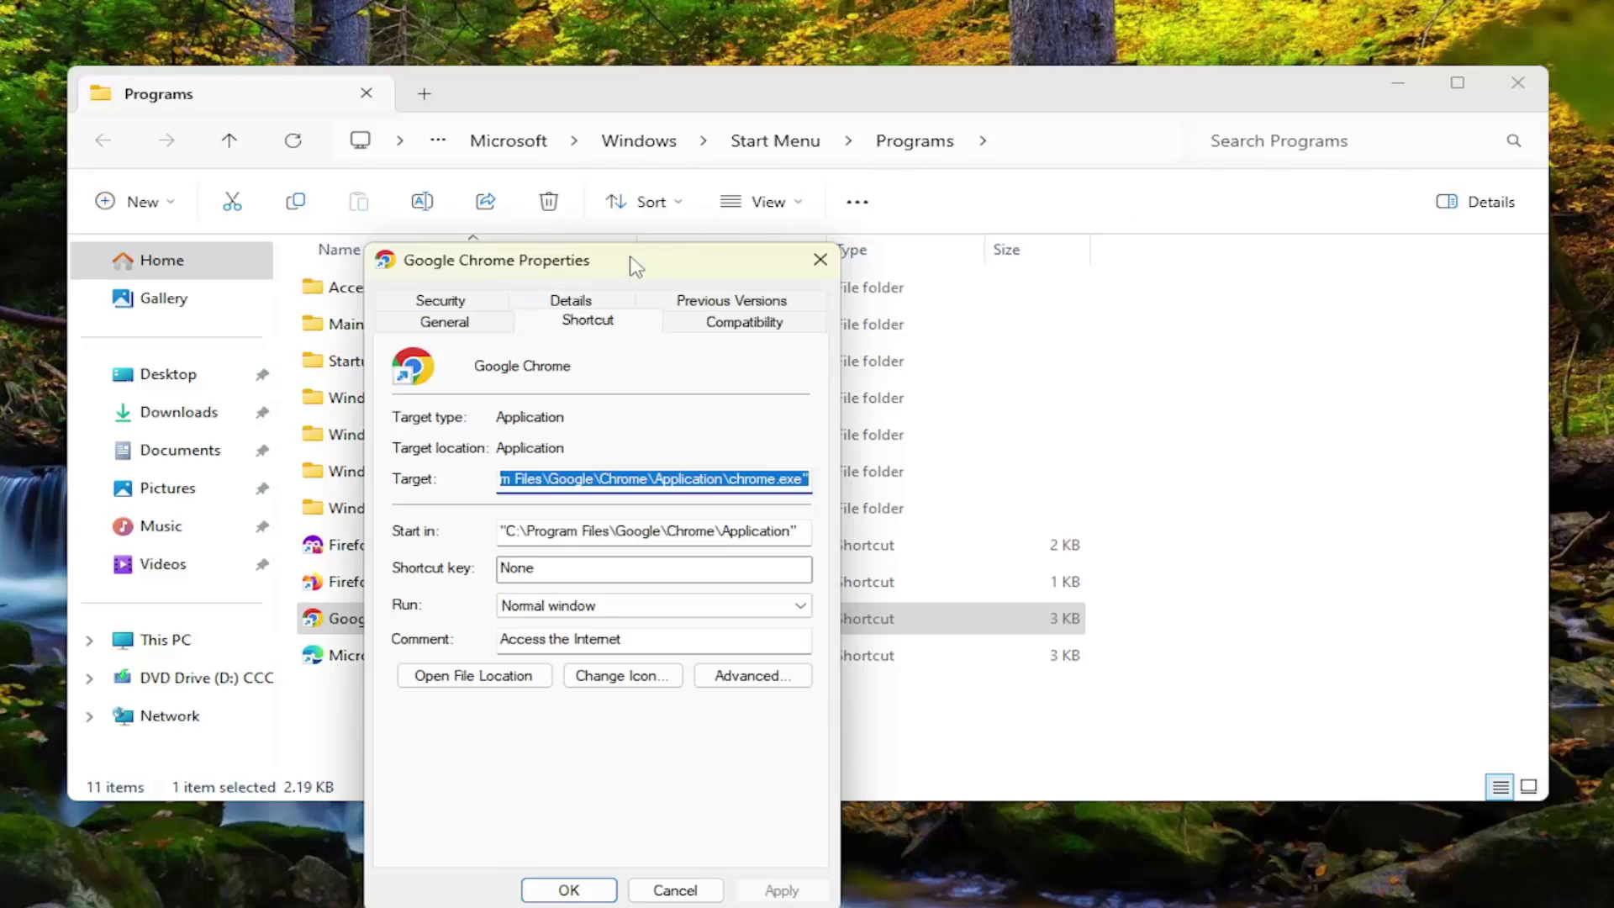
drag(632, 260, 741, 130)
click(814, 196)
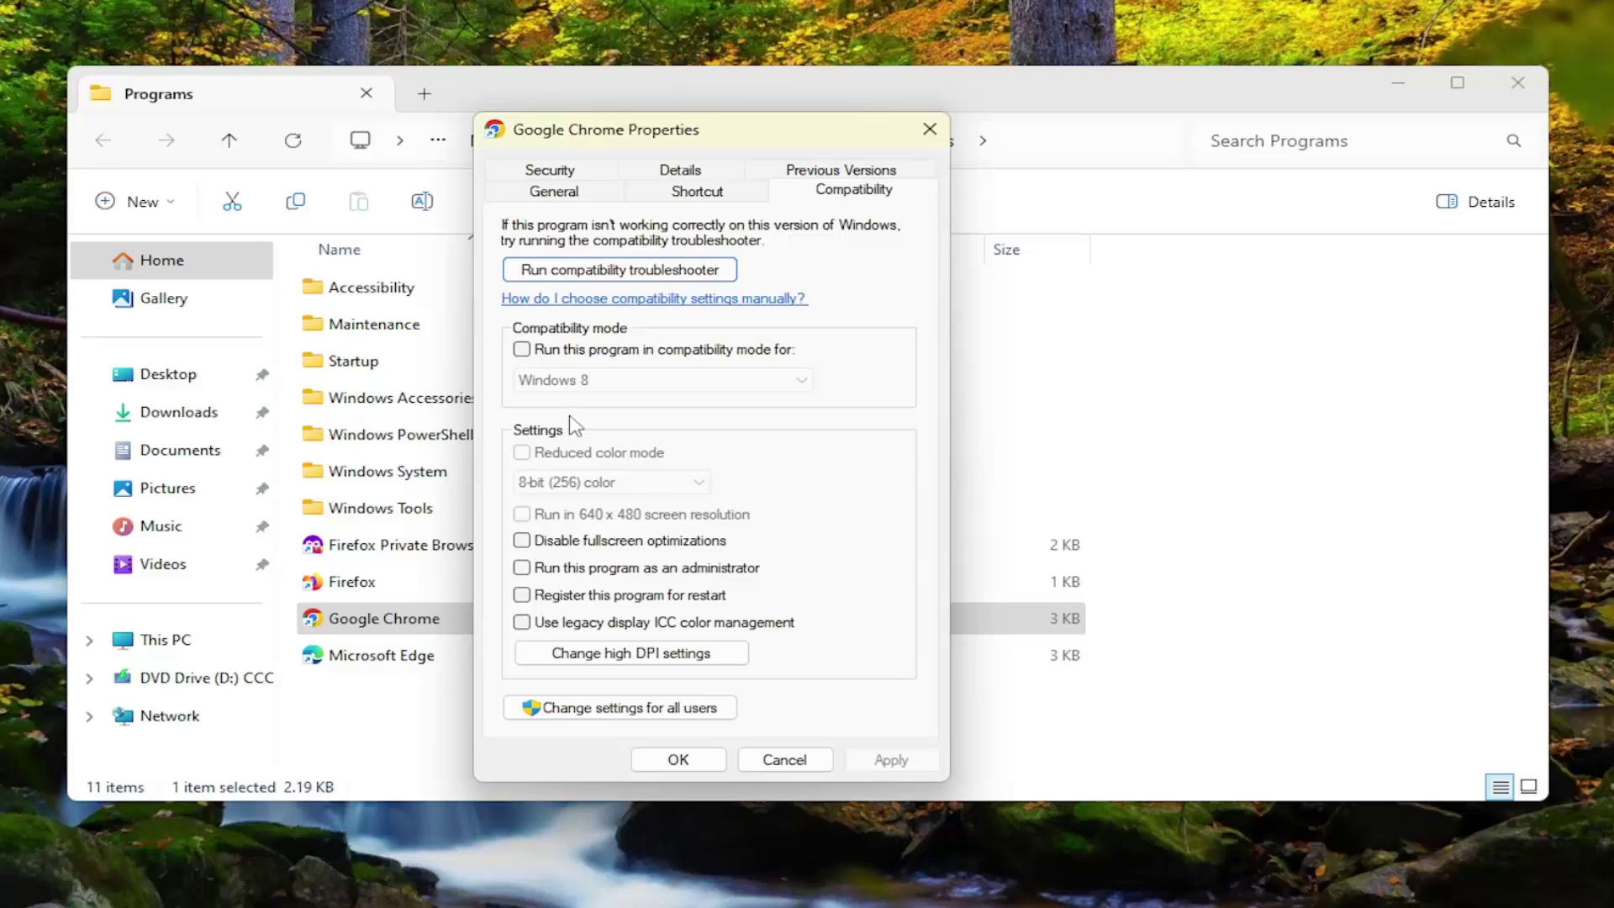
click(593, 351)
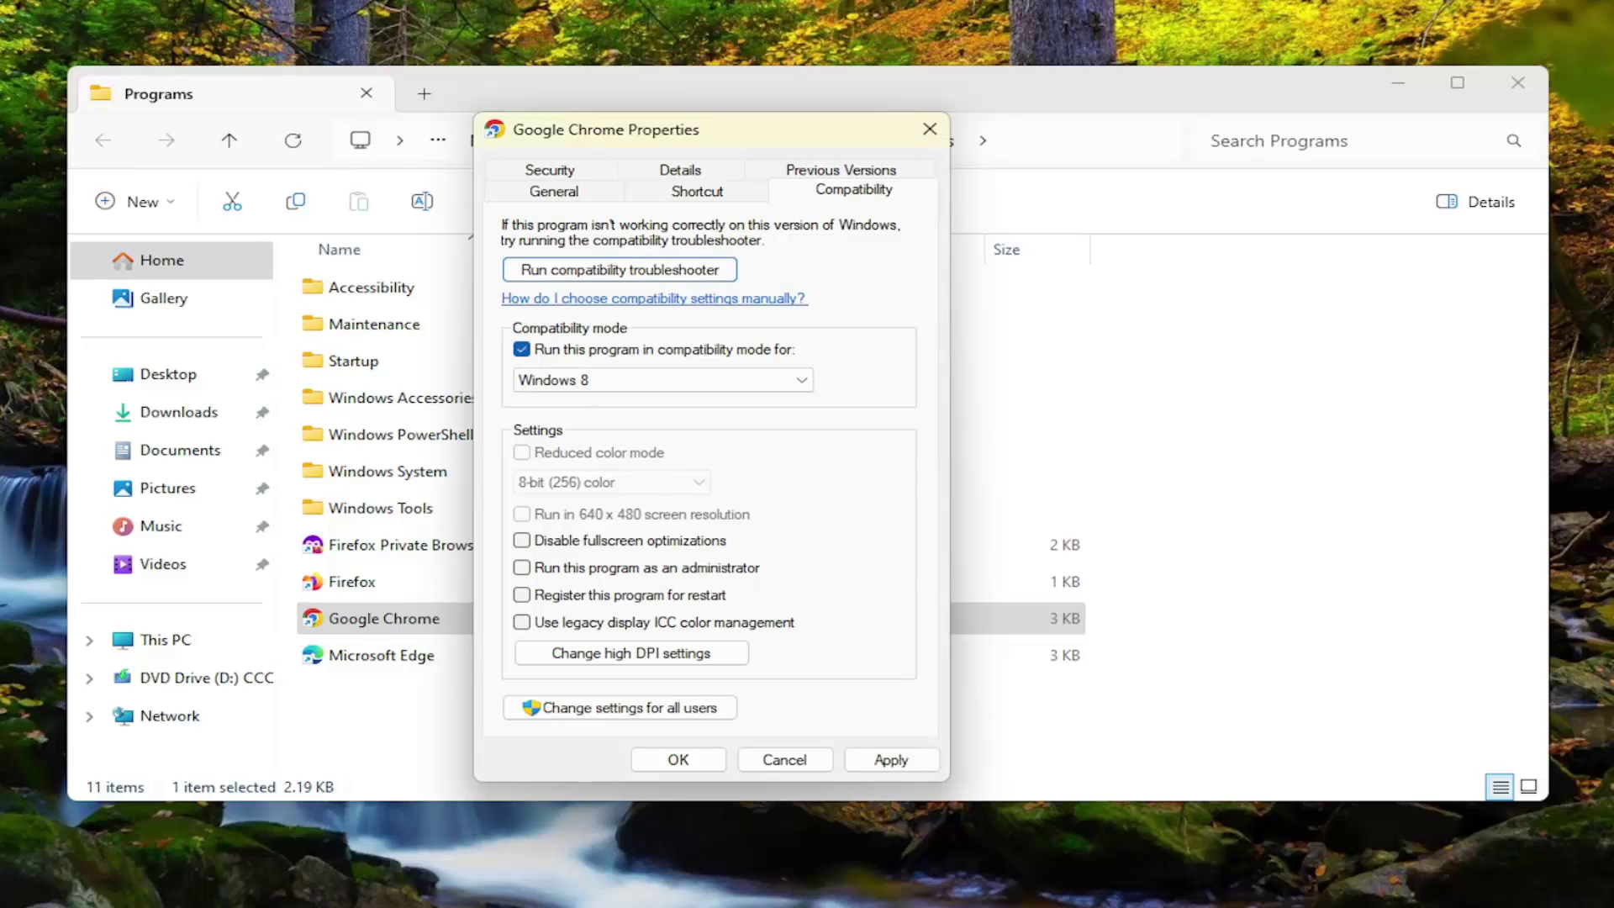
click(588, 380)
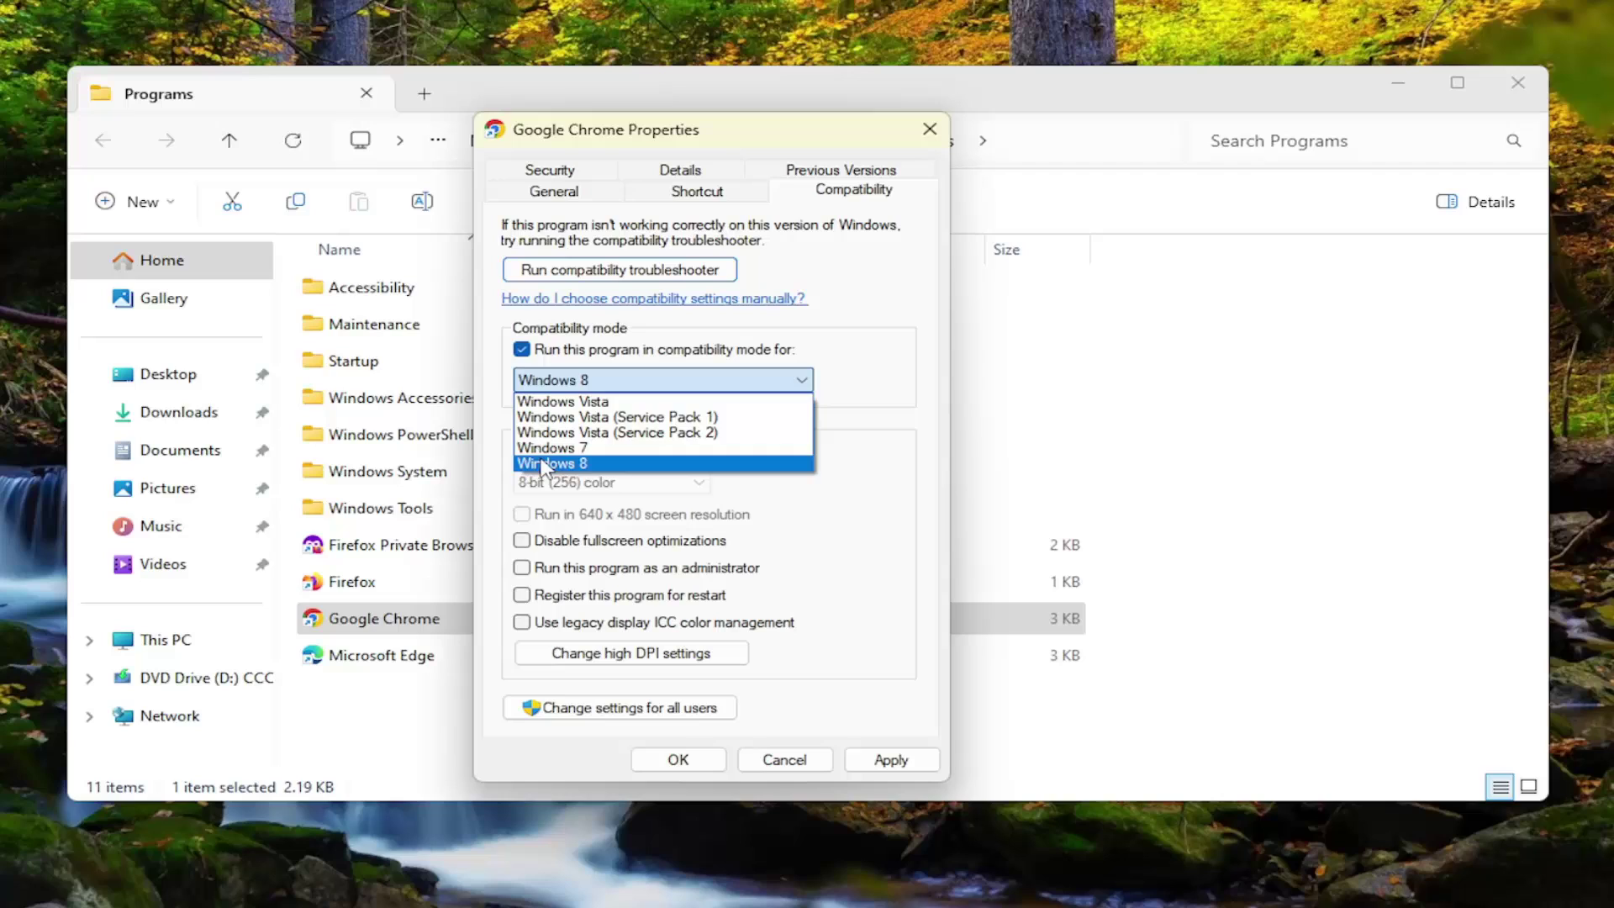
click(544, 464)
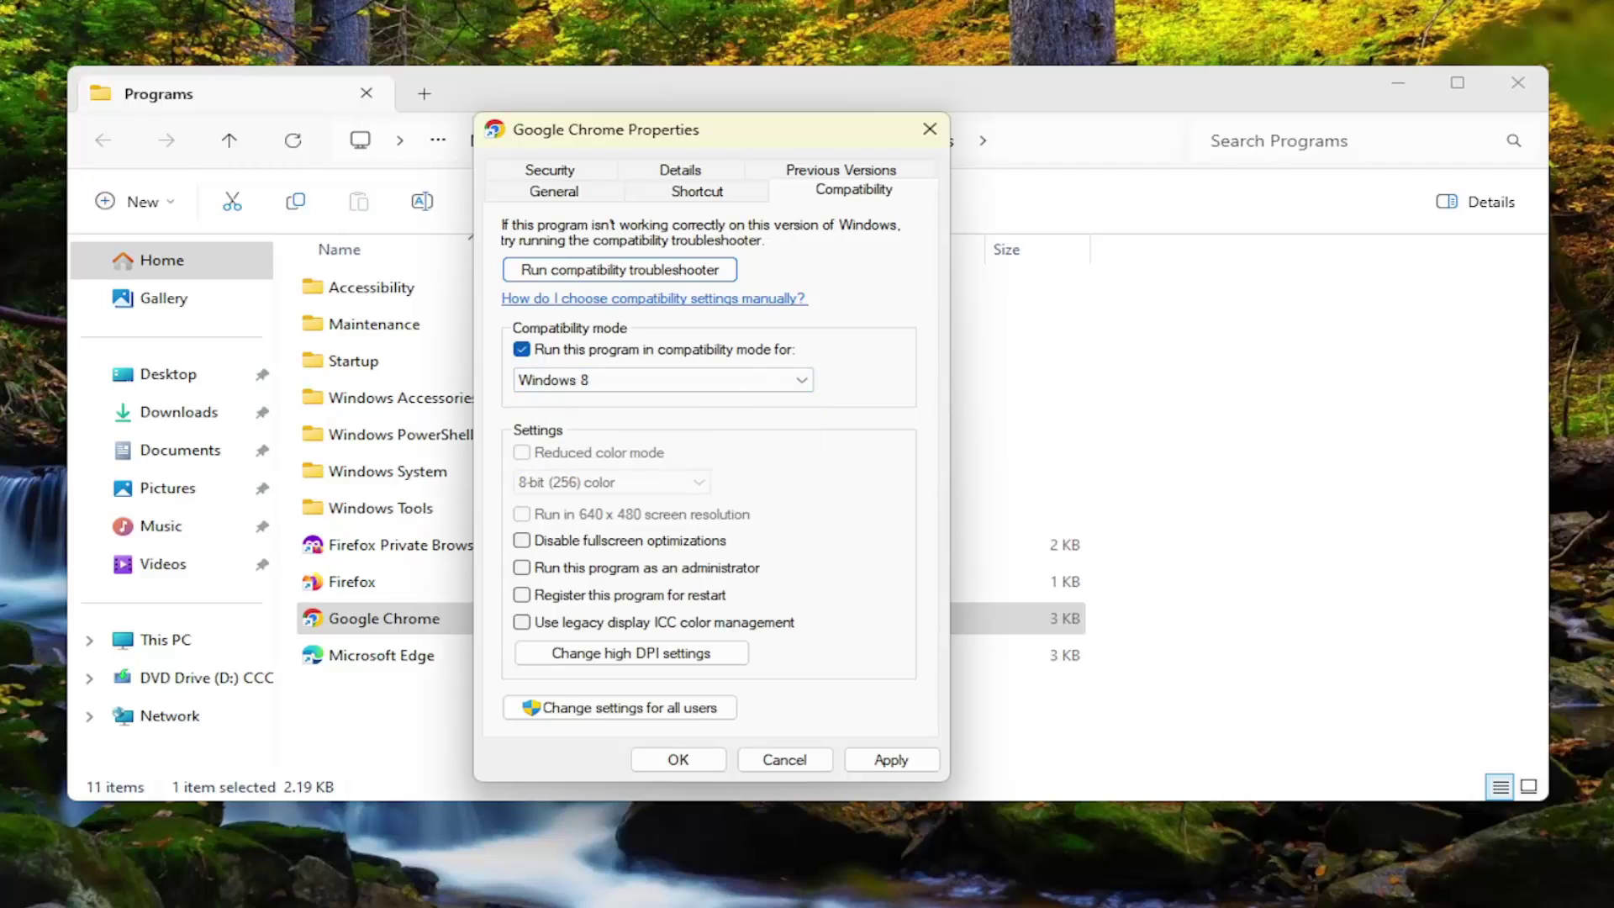
click(891, 759)
click(679, 759)
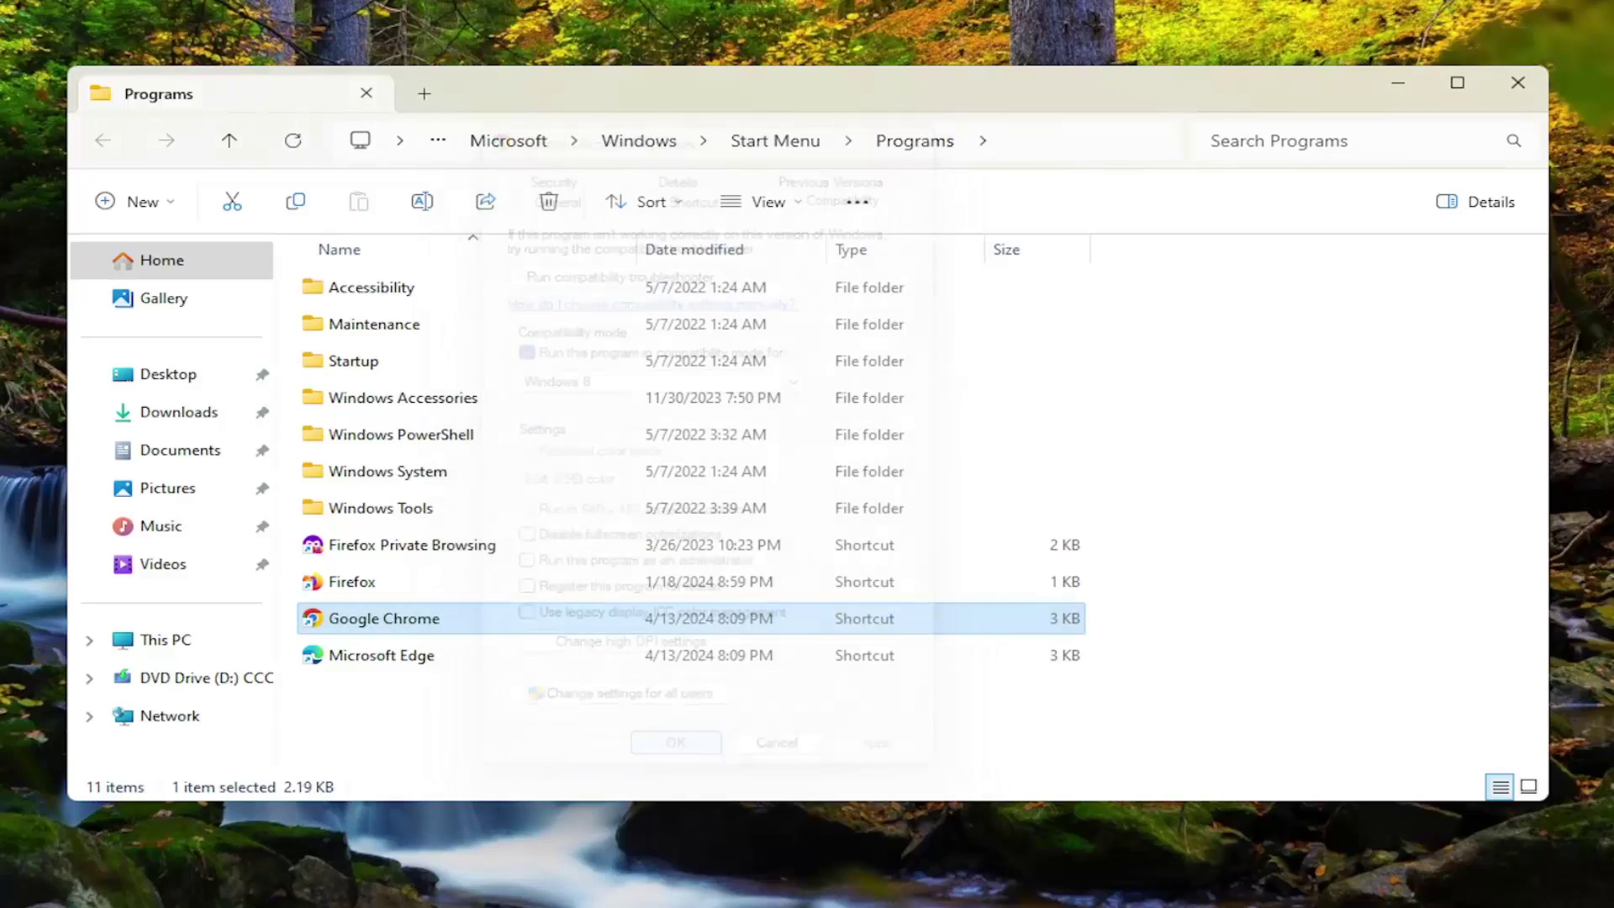
click(1518, 82)
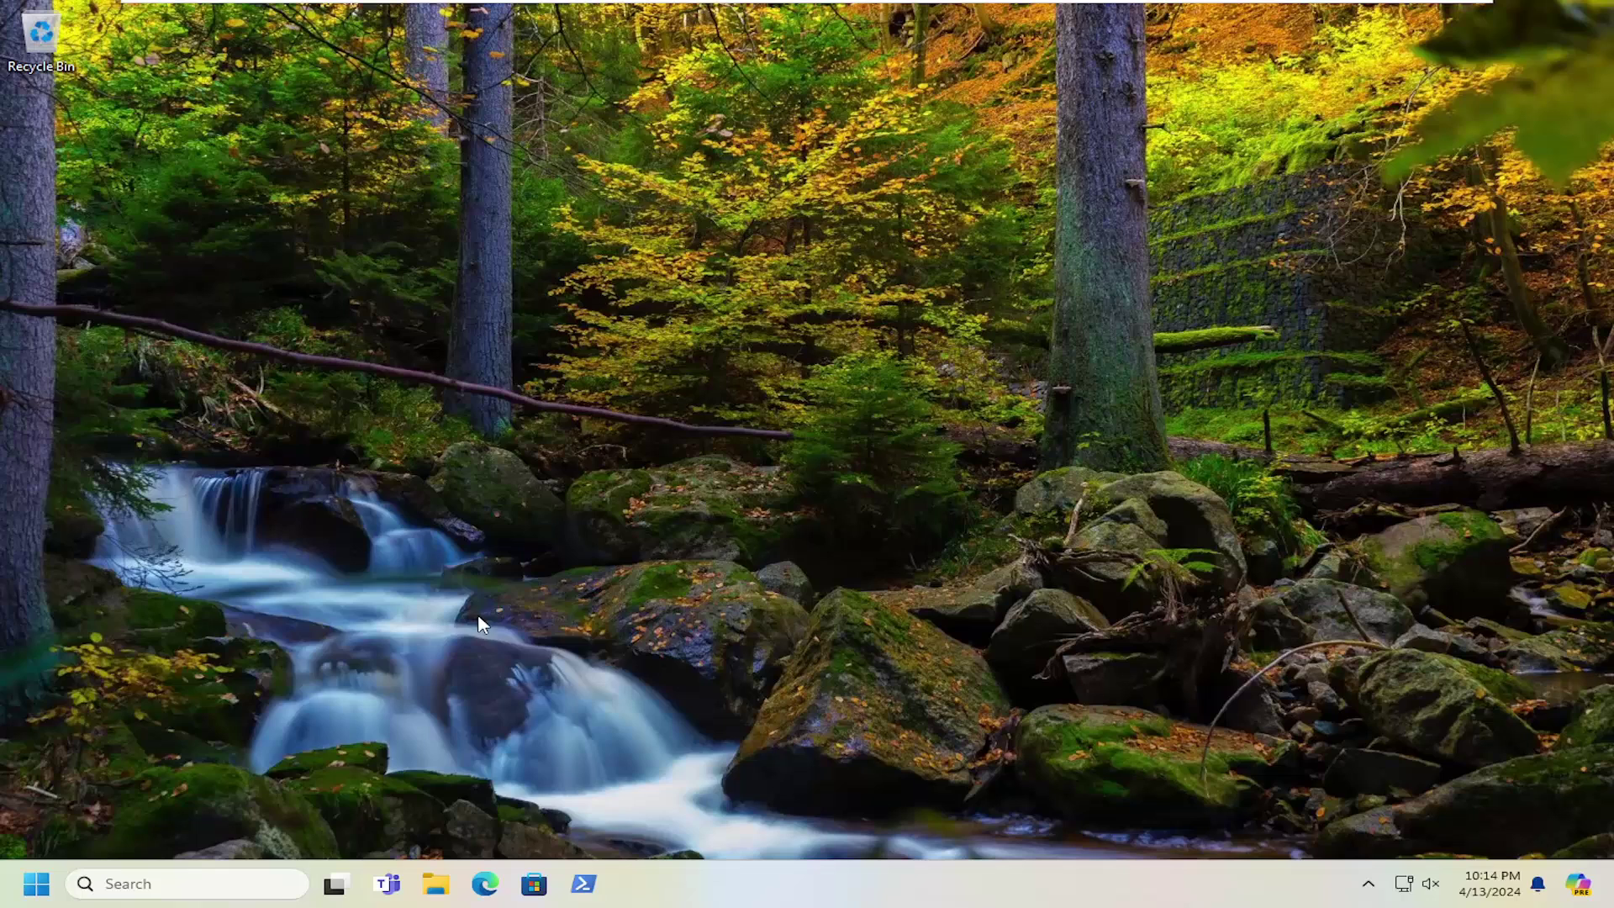
Step: Search 'cmd' and run Command Prompt as administrator, approving the UAC prompt
click(25, 881)
text(cmd)
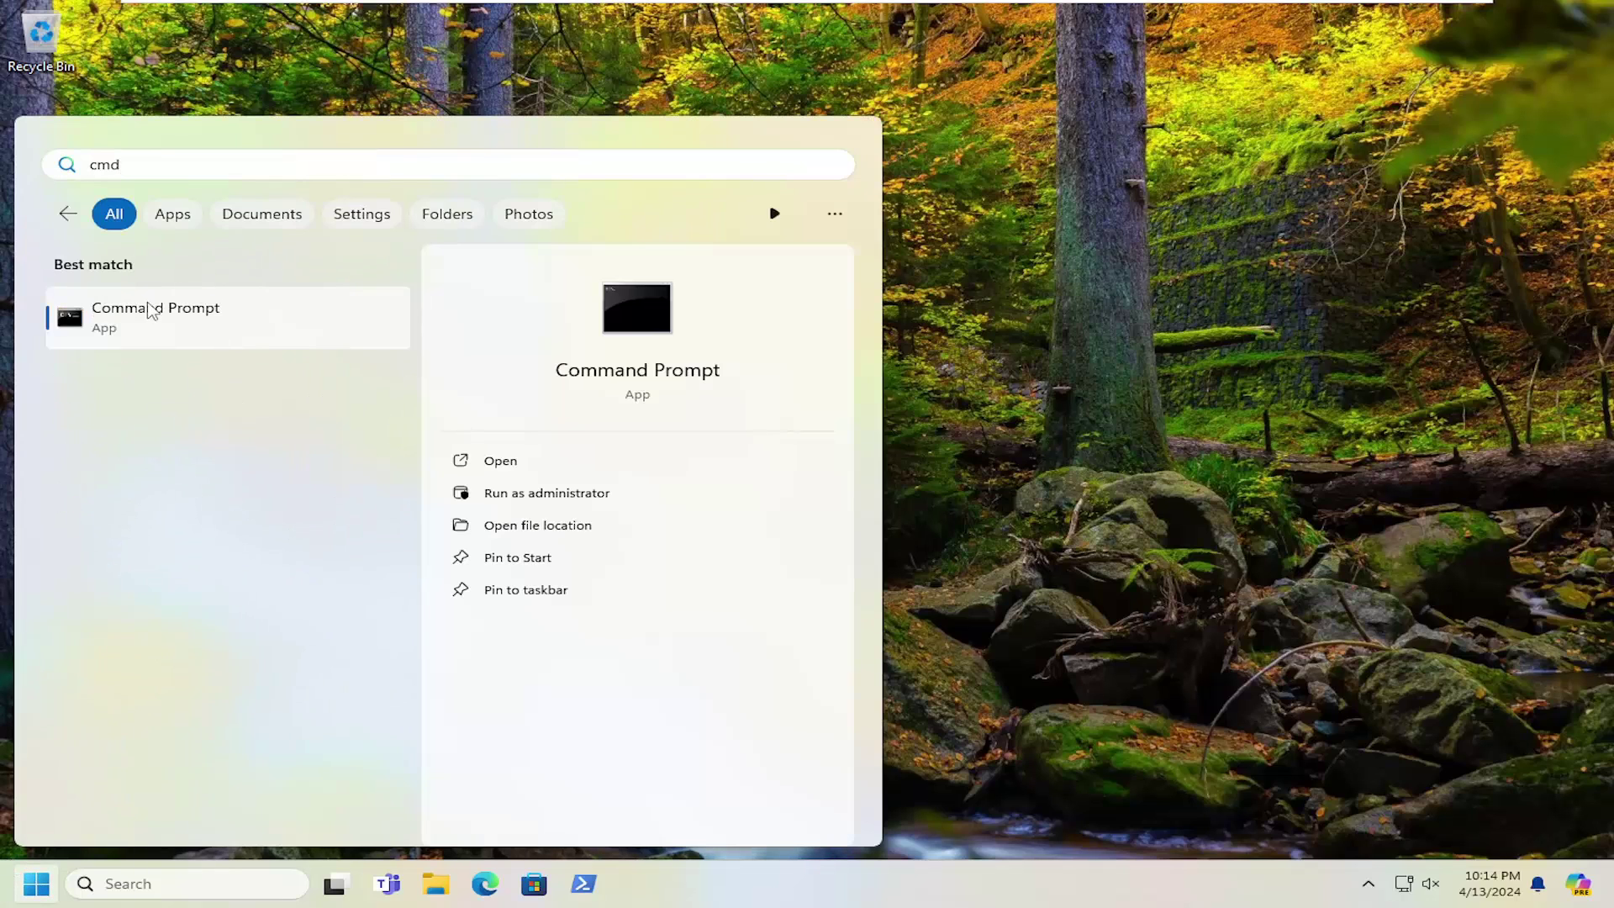
right_click(133, 322)
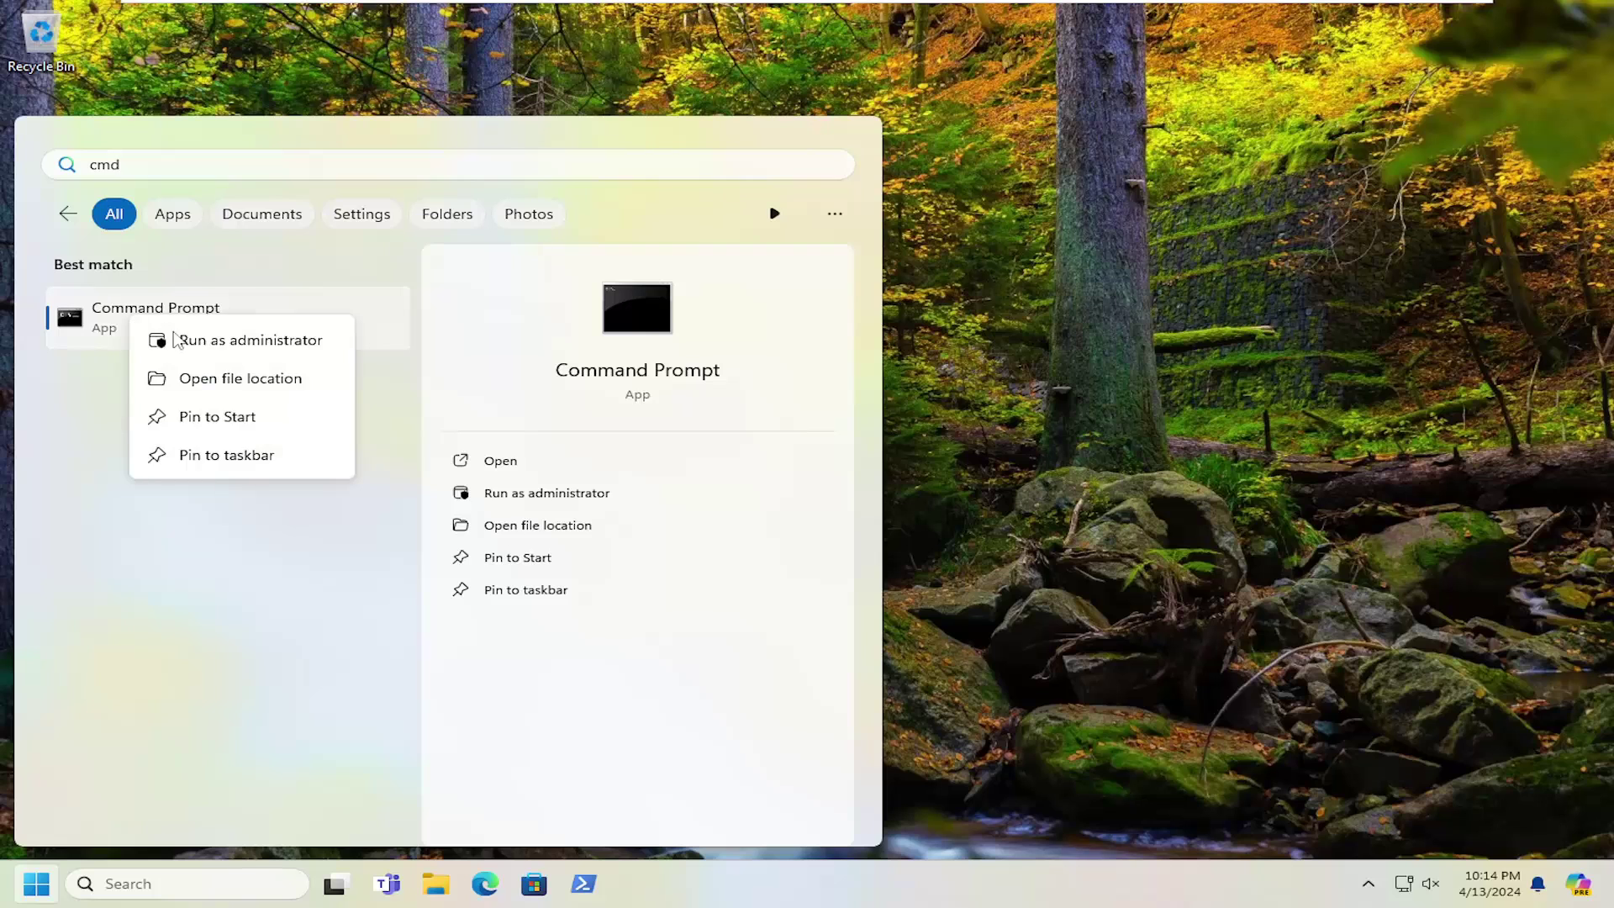
click(265, 340)
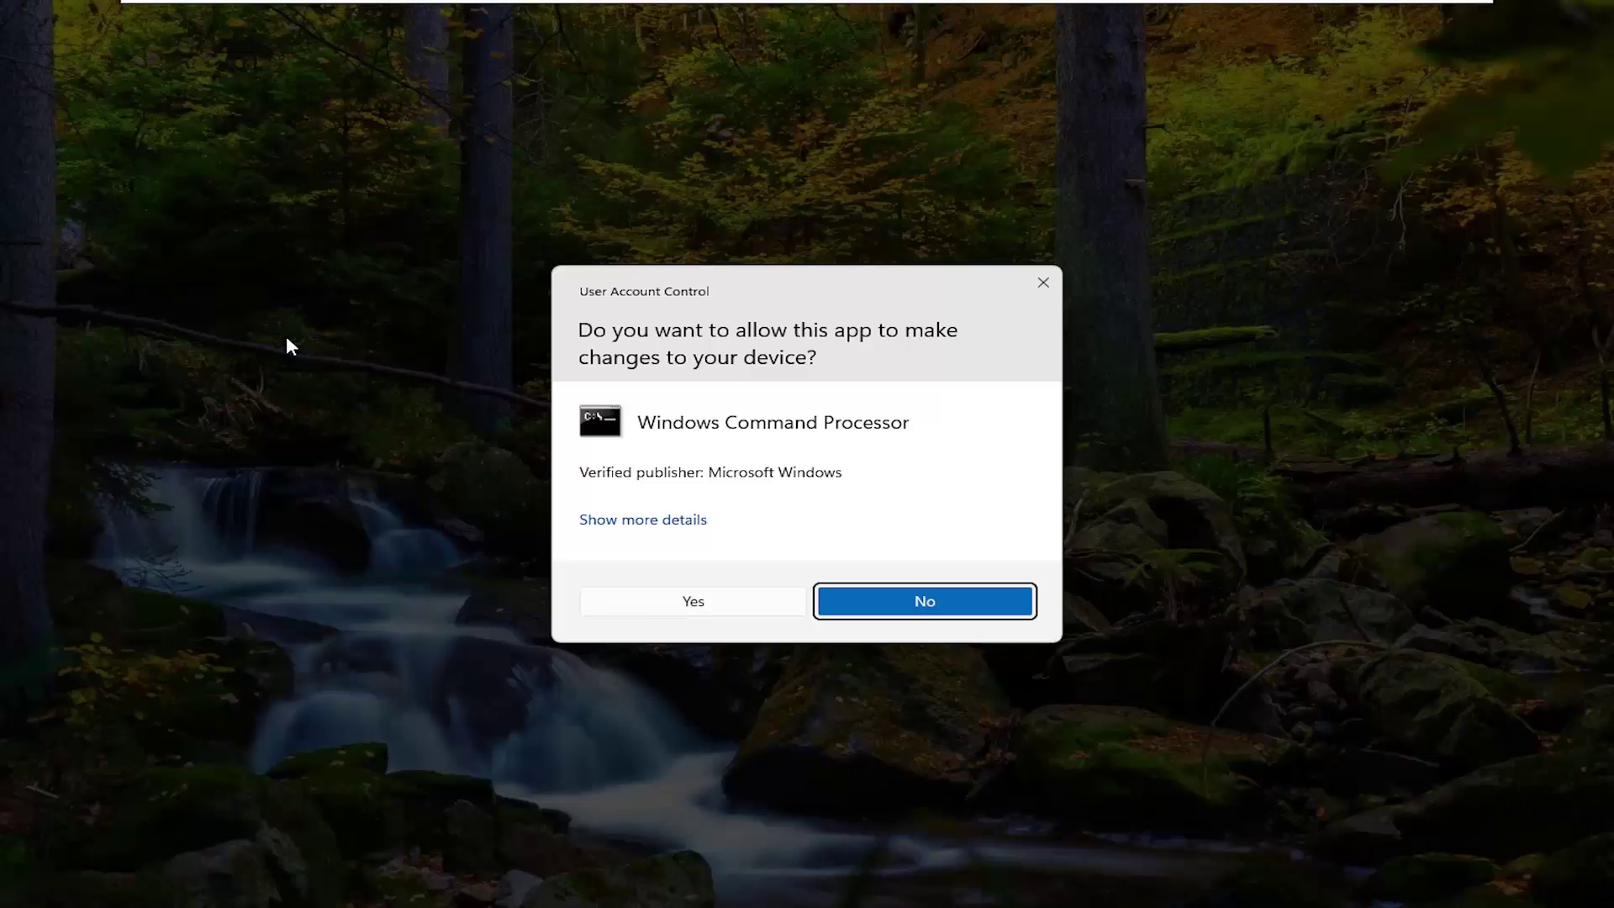
click(697, 603)
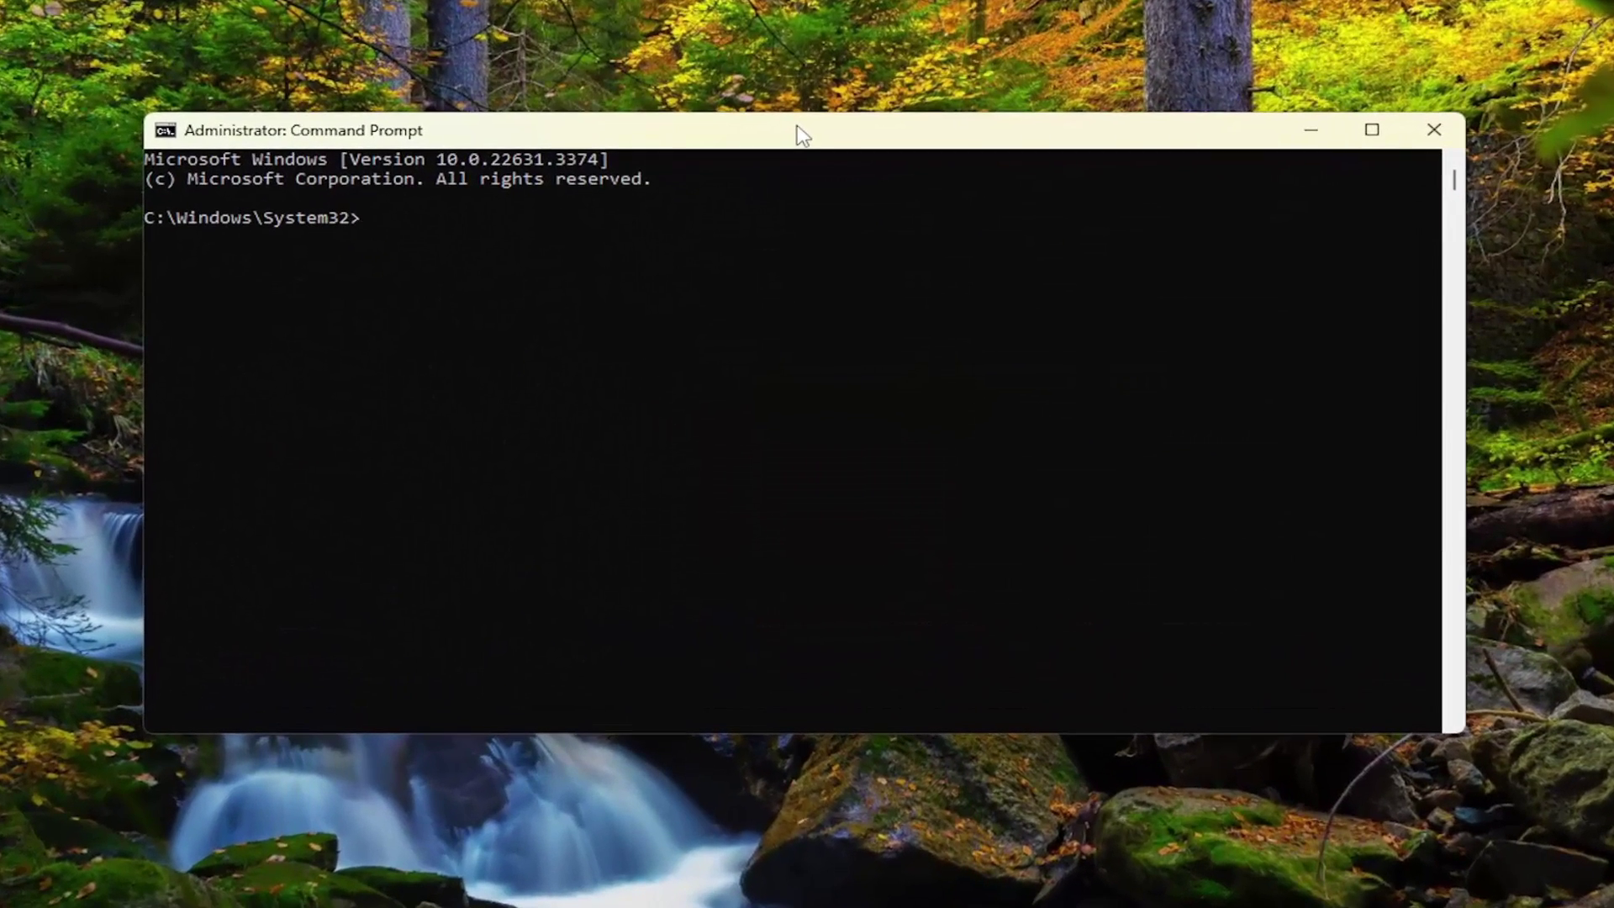
Step: Run 'sfc /scannow' until it finishes at 100% with no integrity violations, then close Command Prompt
text(sfc /scannow)
key(Return)
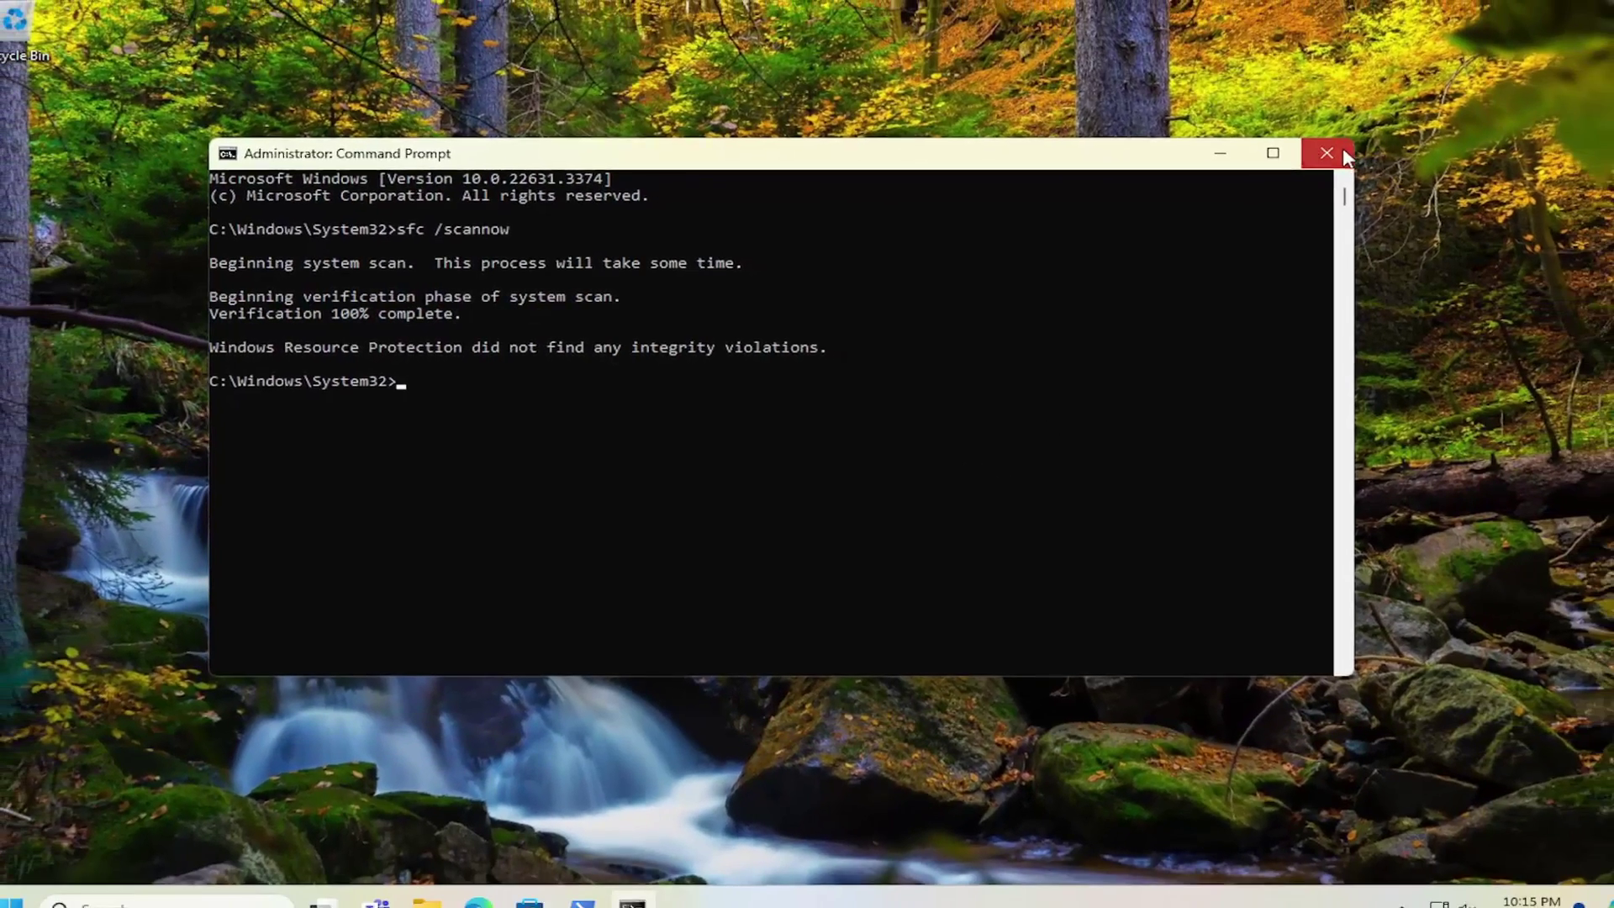
click(1434, 129)
Step: Bring up the Start button's context menu to reach the restart option
right_click(35, 882)
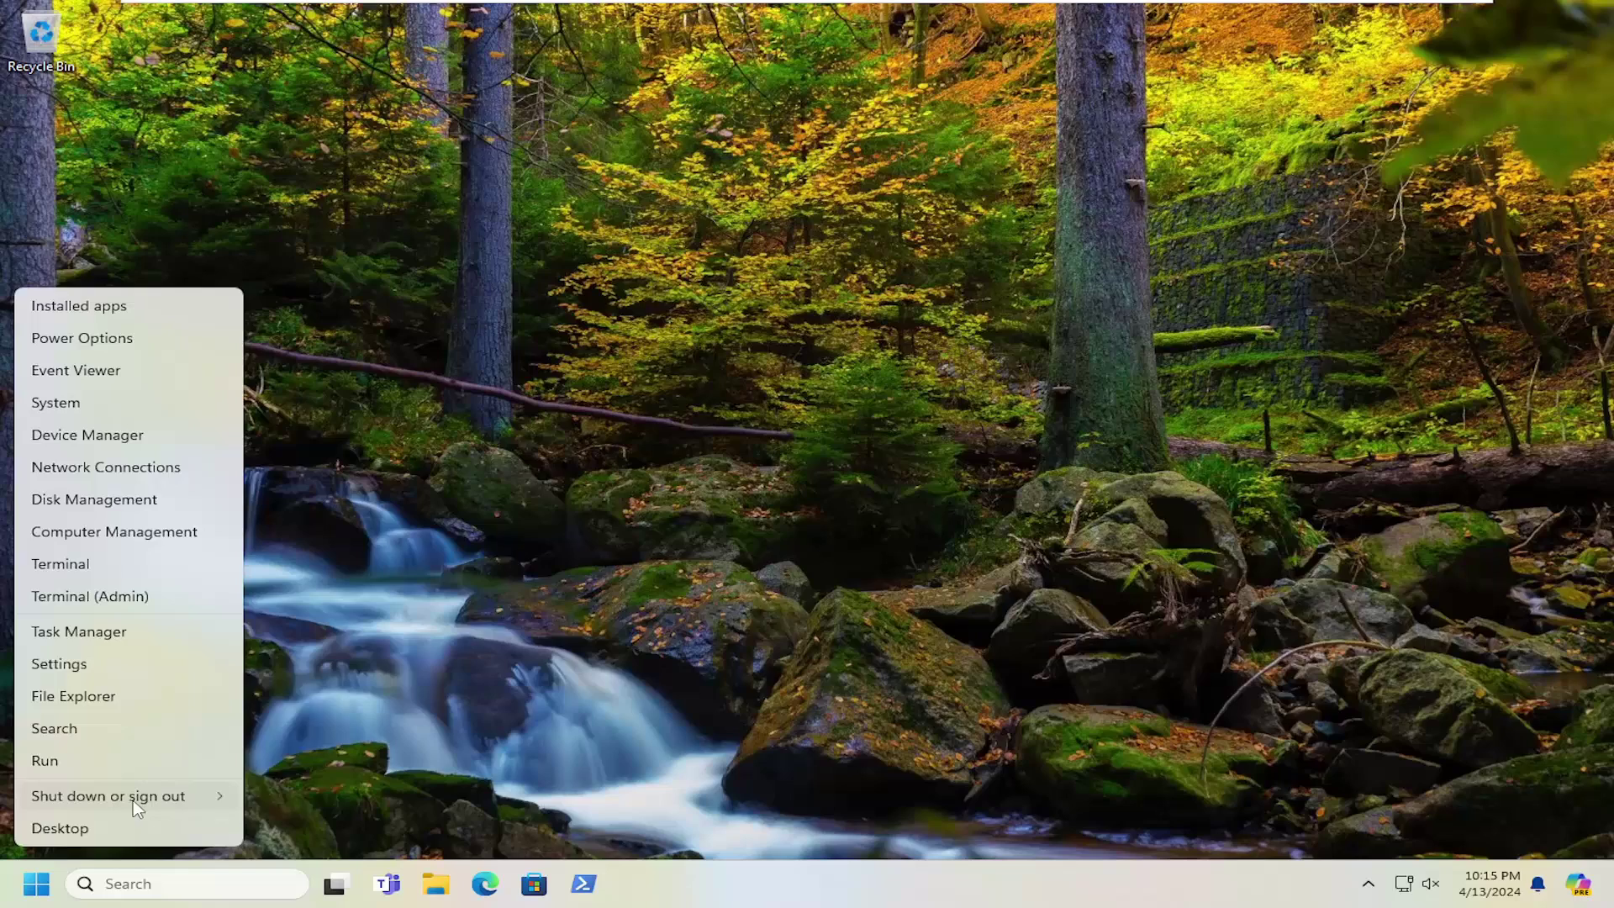